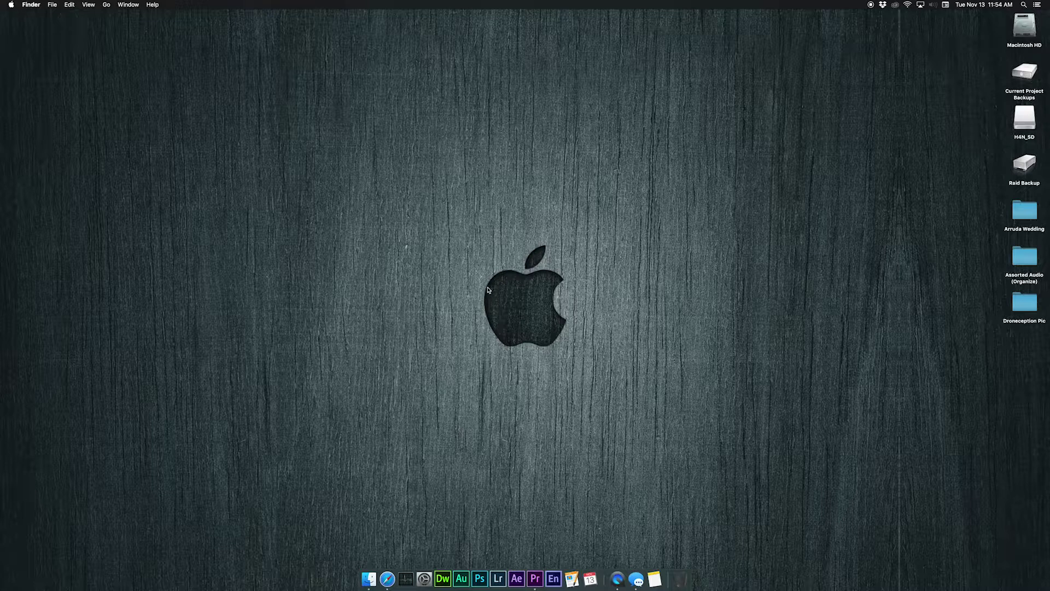
- Bring Premiere Pro forward and scrub through the night cab footage
{"action": "left_click", "coordinate": [535, 578]}
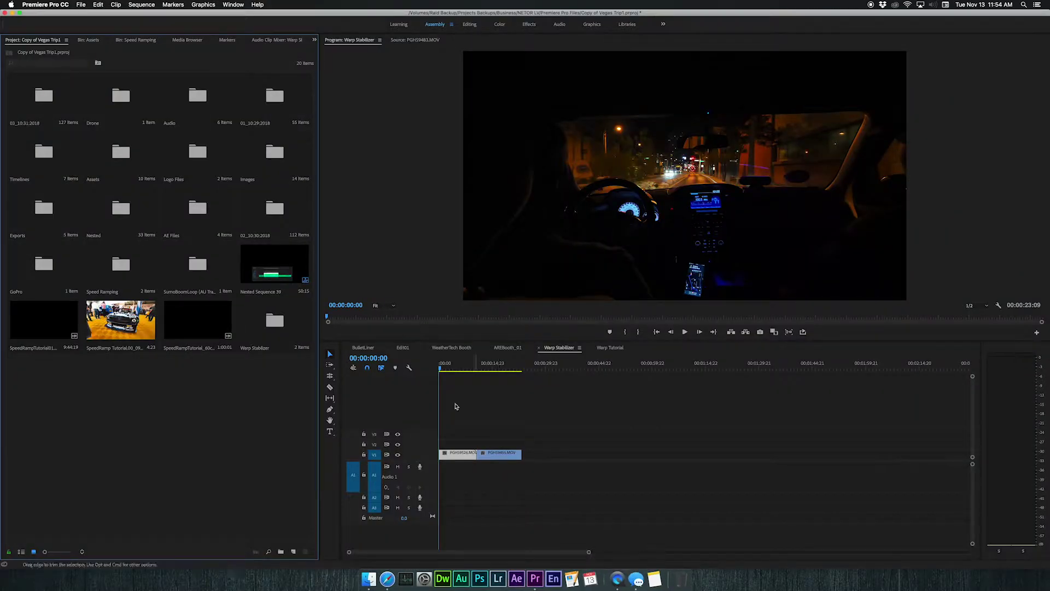
{"action": "left_click", "coordinate": [443, 365]}
{"action": "left_click_drag", "start_coordinate": [443, 365], "coordinate": [463, 383]}
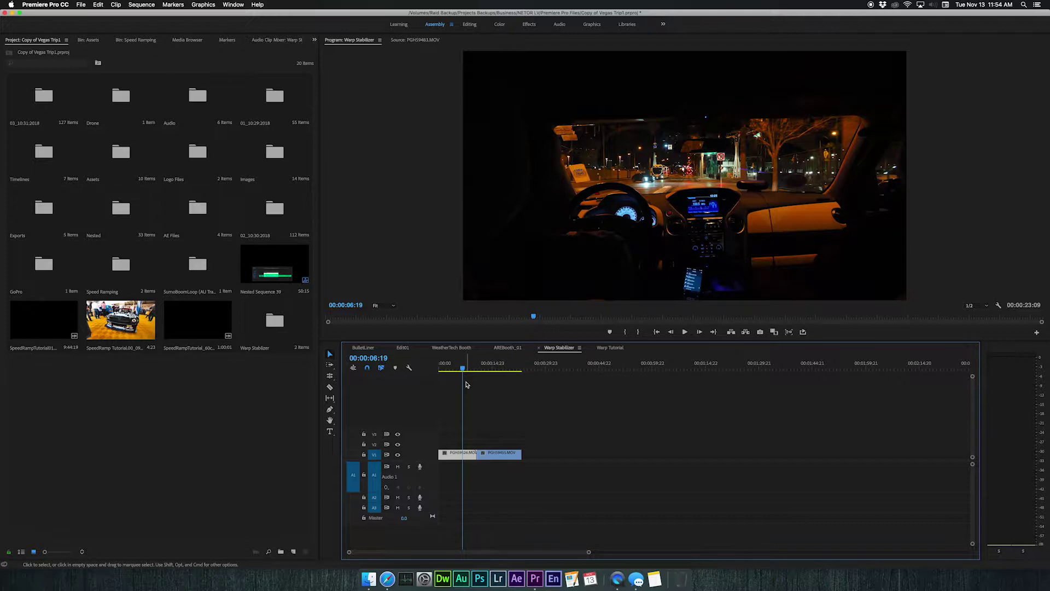
{"action": "key", "text": "Right"}
{"action": "key", "text": "Right"}
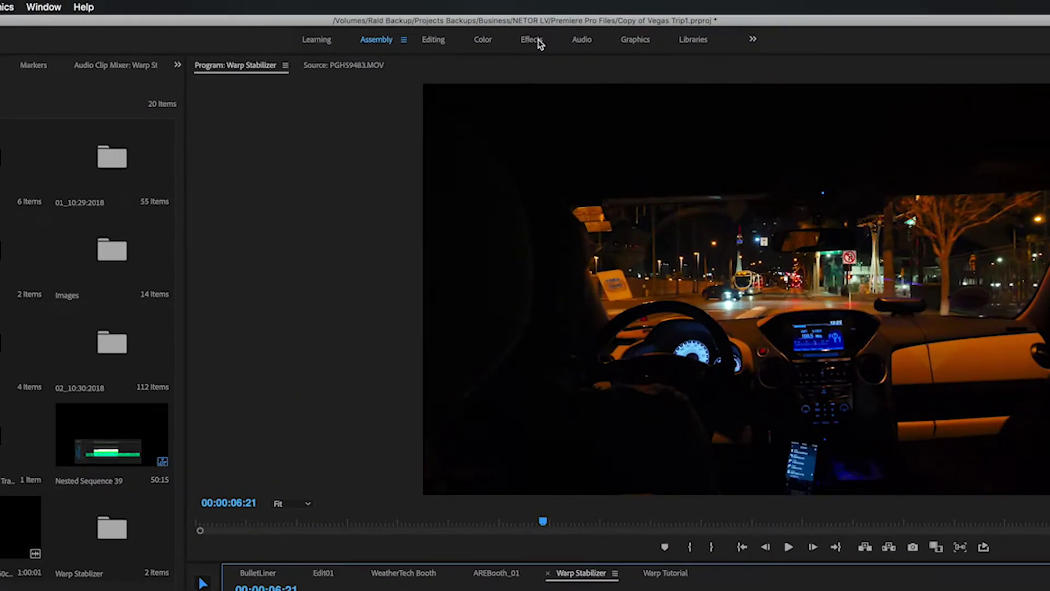
- Switch the layout to the Effects workspace
{"action": "left_click", "coordinate": [43, 7]}
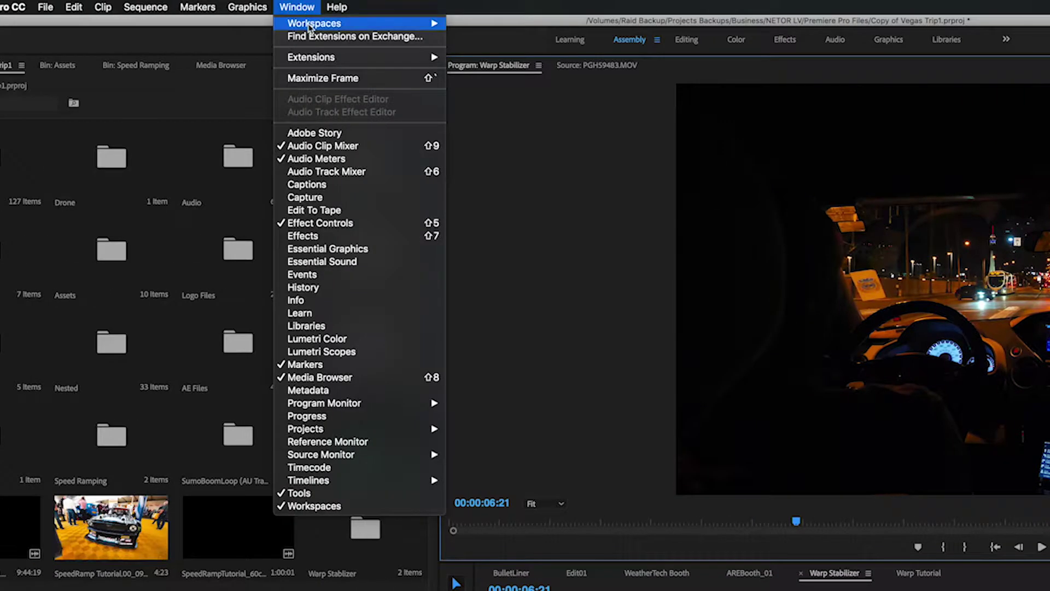
{"action": "mouse_move", "coordinate": [105, 24]}
{"action": "left_click", "coordinate": [775, 122]}
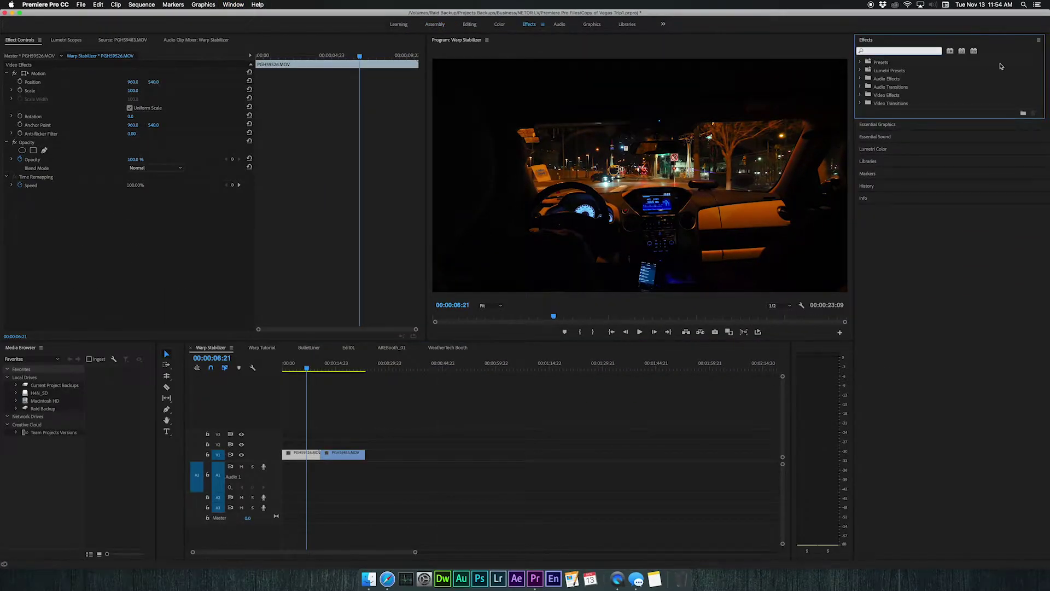
- Search 'warp', drop Warp Stabilizer onto the night cab clip, and rewind the playhead to the start
{"action": "type", "text": "warp"}
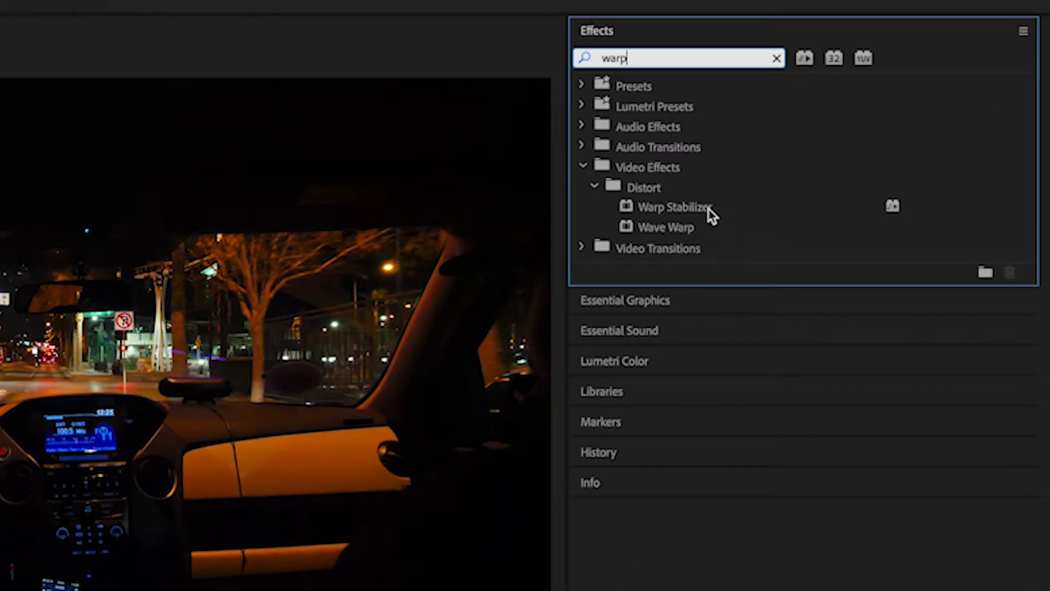
{"action": "left_click", "coordinate": [708, 208]}
{"action": "left_click", "coordinate": [711, 232]}
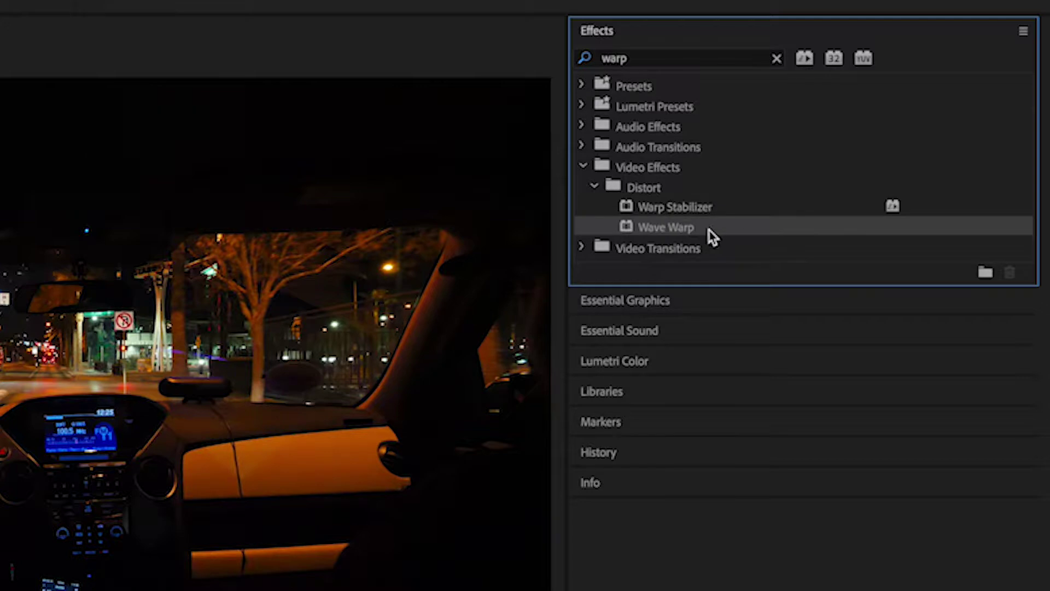
{"action": "left_click", "coordinate": [704, 208]}
{"action": "left_click_drag", "start_coordinate": [708, 211], "coordinate": [0, 590]}
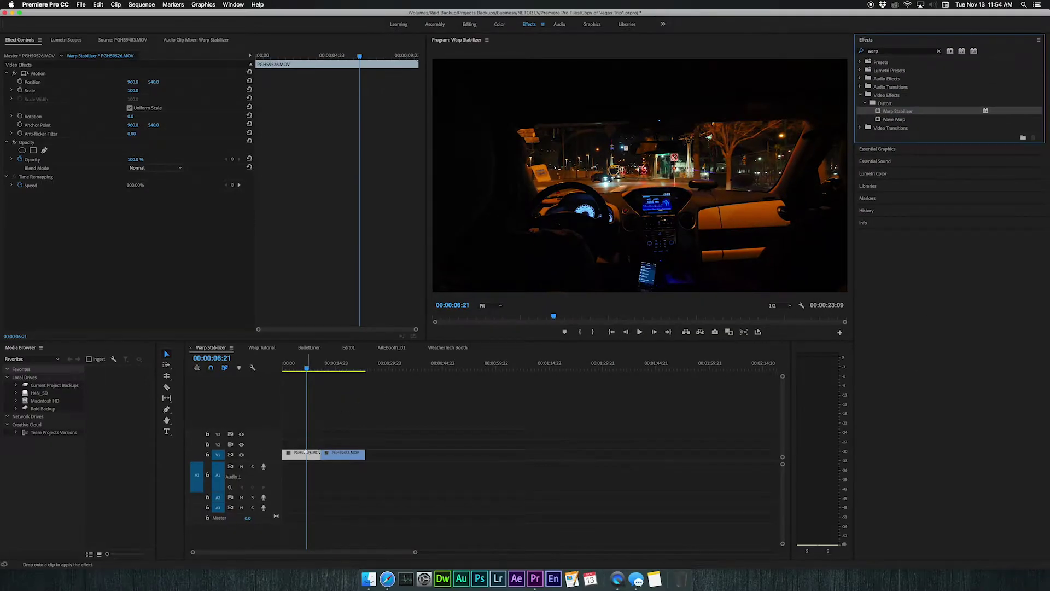
{"action": "left_click_drag", "start_coordinate": [305, 452], "coordinate": [306, 452]}
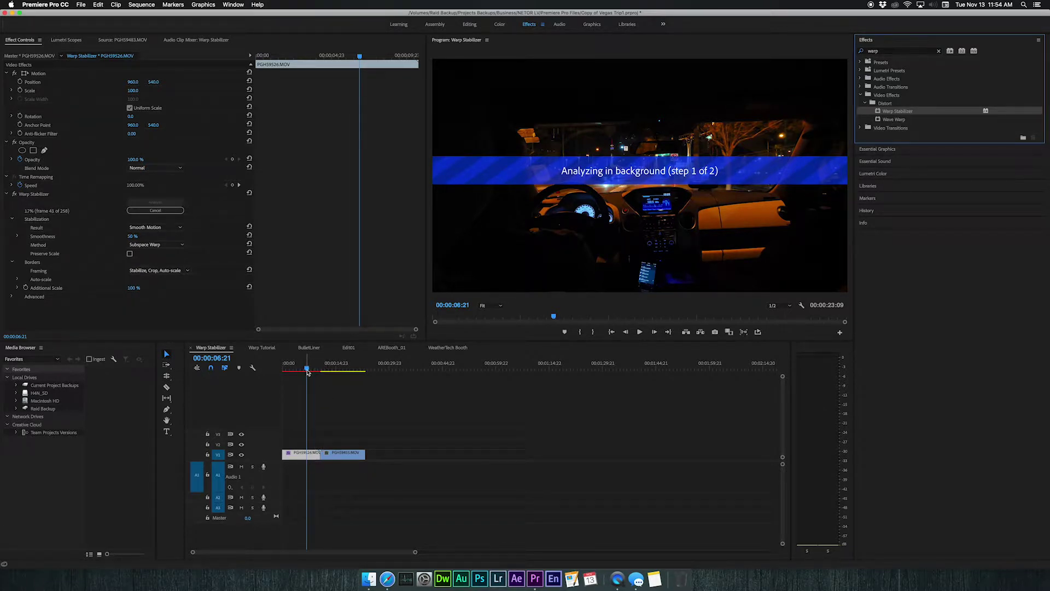
{"action": "scroll", "coordinate": [307, 371], "scroll_direction": "right", "scroll_amount": 1}
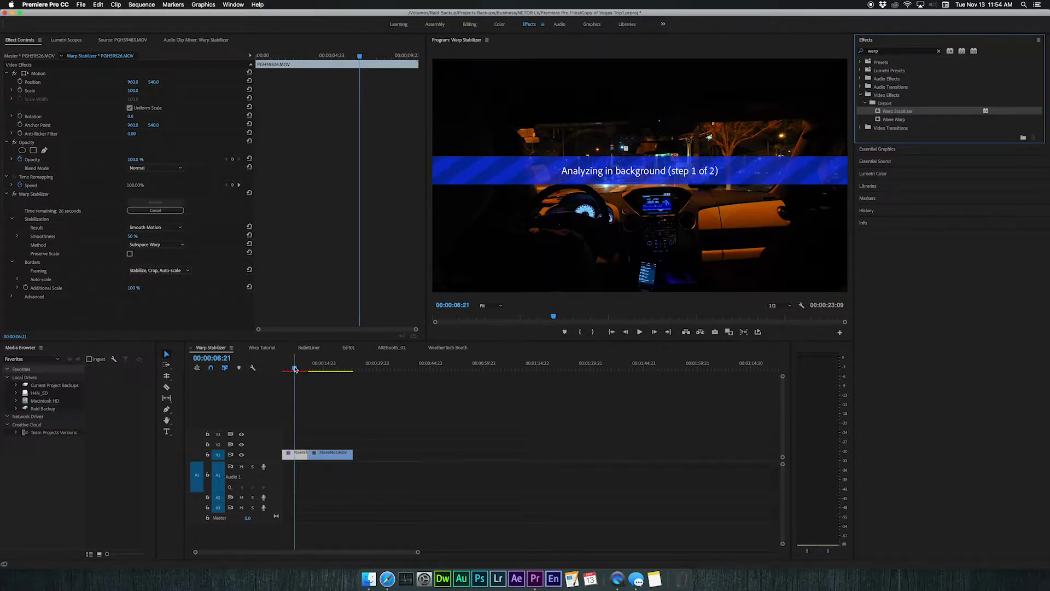
{"action": "scroll", "coordinate": [294, 369], "scroll_direction": "left", "scroll_amount": 1}
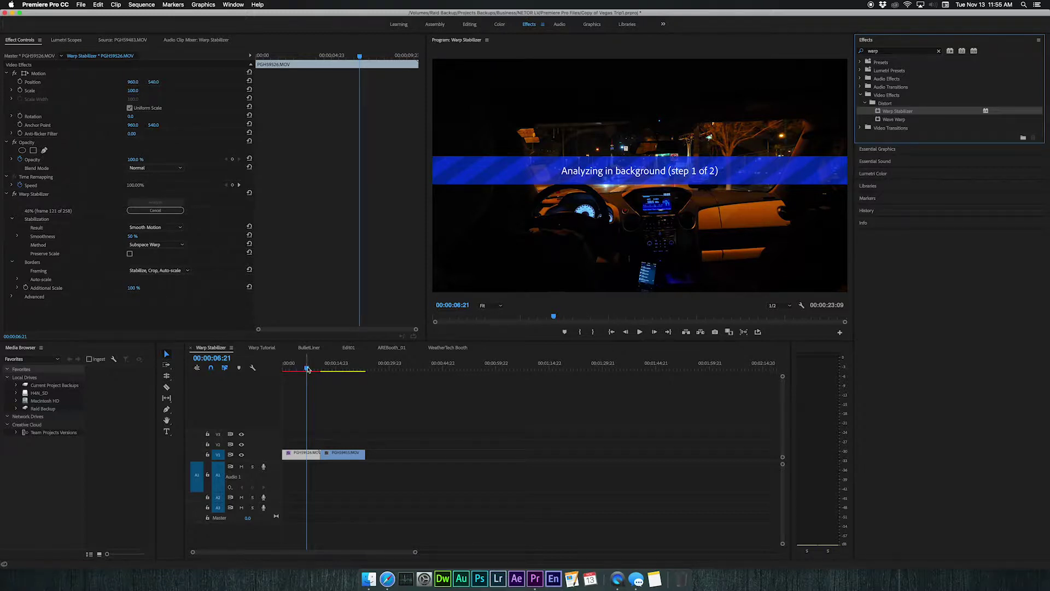
{"action": "left_click_drag", "start_coordinate": [308, 370], "coordinate": [281, 375]}
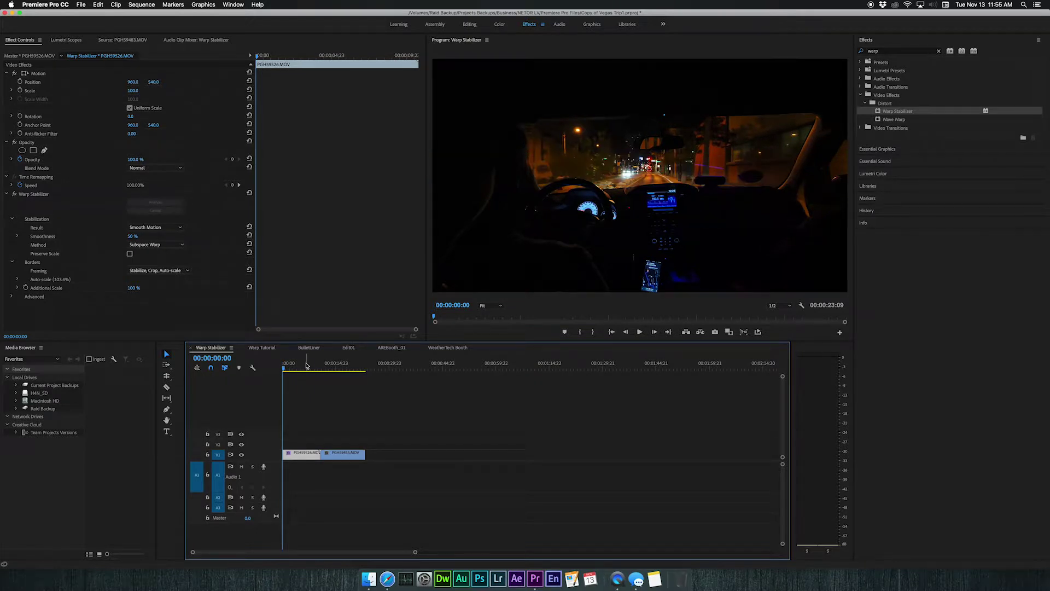
- Play back the stabilized night cab clip and park the playhead at 00:00:03:22
{"action": "left_click", "coordinate": [34, 196]}
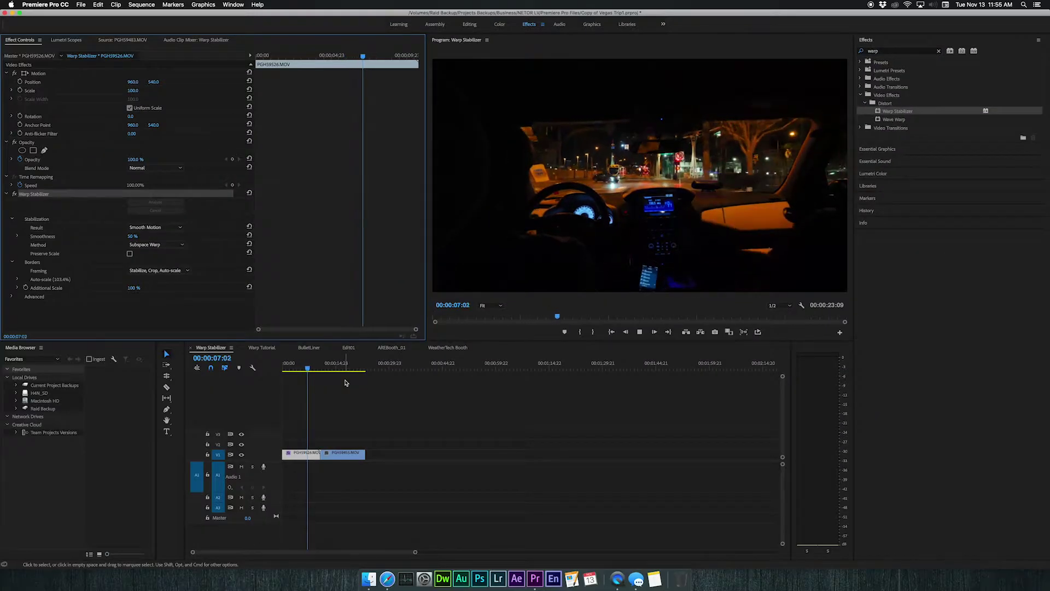
{"action": "key", "text": "space"}
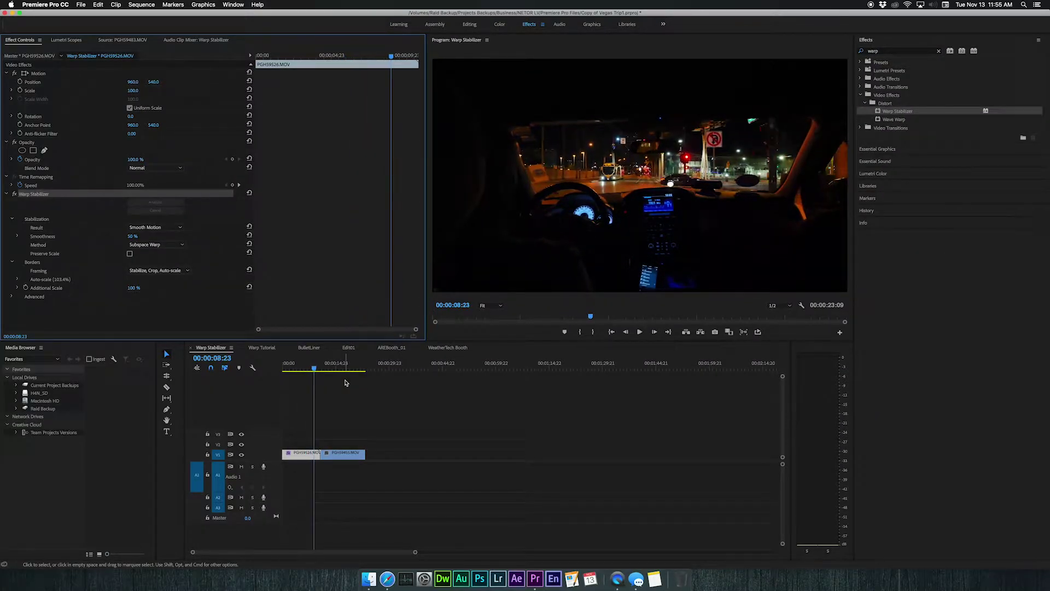
{"action": "left_click", "coordinate": [305, 370]}
{"action": "left_click_drag", "start_coordinate": [304, 372], "coordinate": [296, 371]}
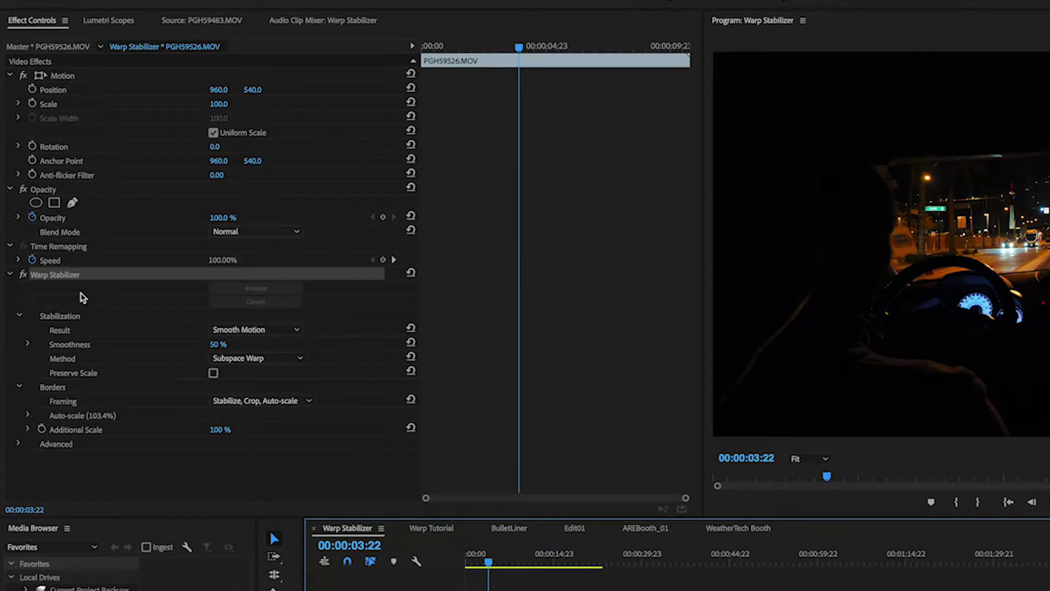
- Set Warp Stabilizer's Result to No Motion and its Method to Position
{"action": "left_click", "coordinate": [71, 333]}
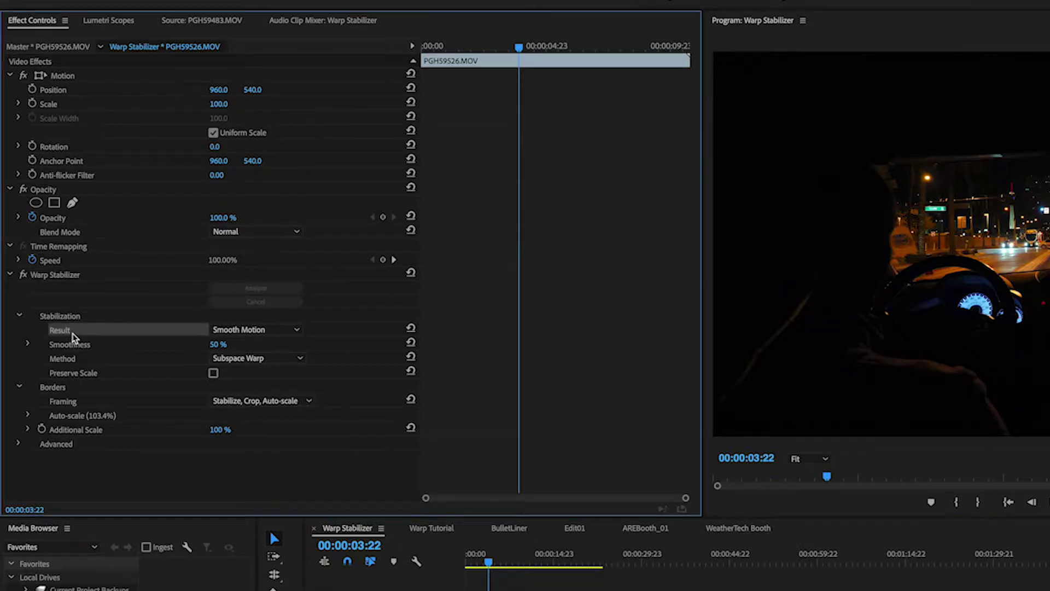
{"action": "left_click", "coordinate": [247, 331]}
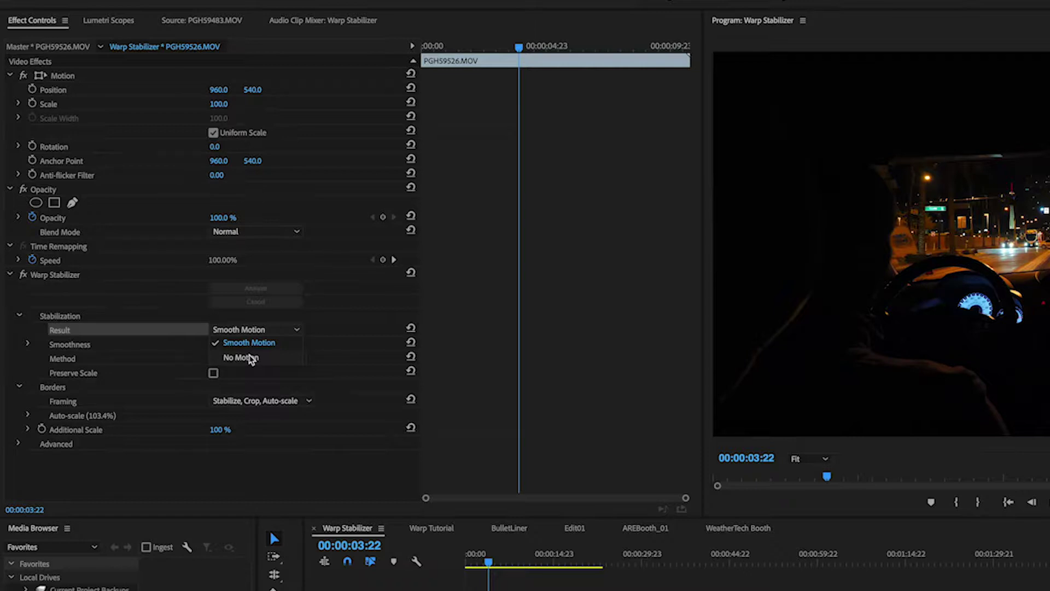
{"action": "left_click", "coordinate": [250, 358]}
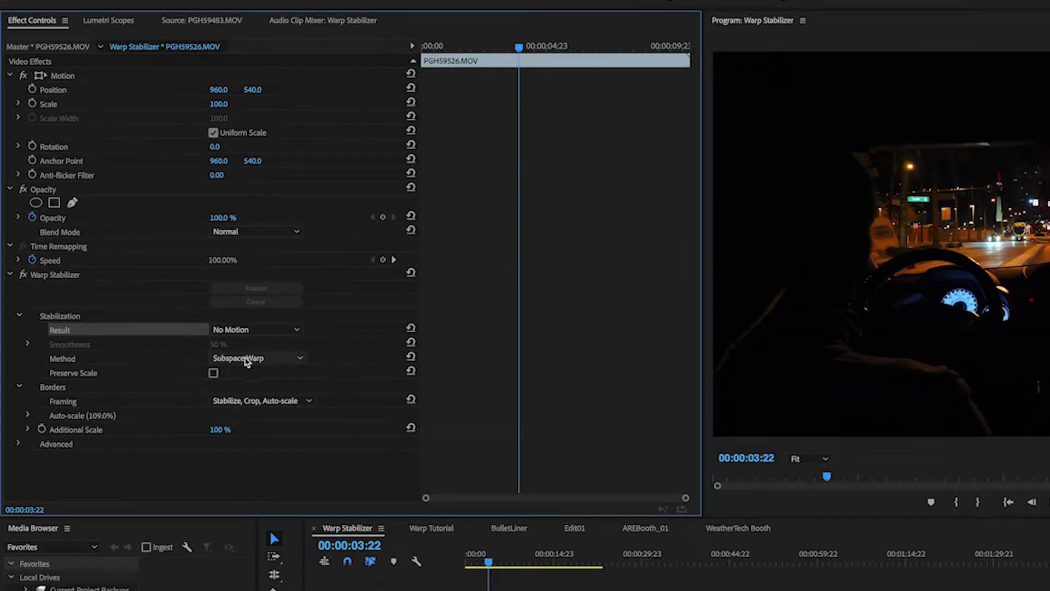
{"action": "left_click", "coordinate": [246, 360]}
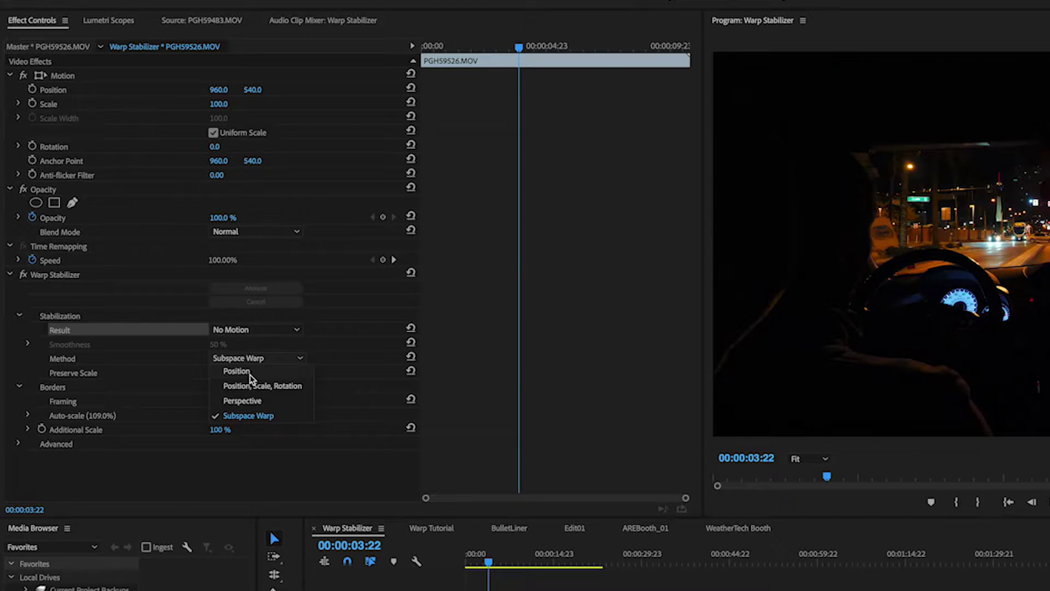
{"action": "left_click", "coordinate": [250, 372]}
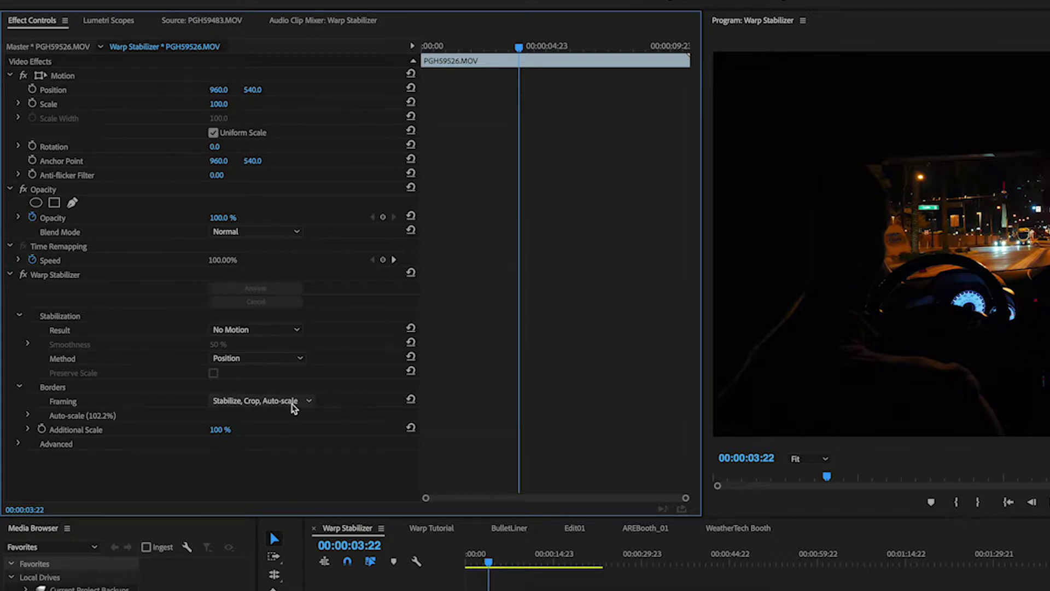
- Set the Warp Stabilizer Framing to Stabilize, Synthesize Edges
{"action": "left_click", "coordinate": [293, 405]}
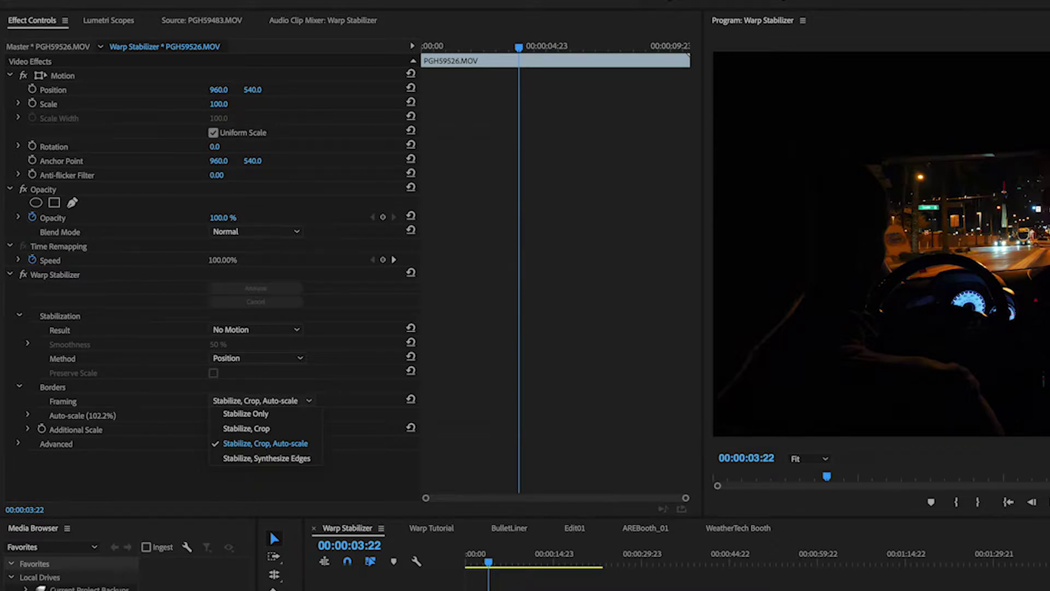
{"action": "left_click", "coordinate": [691, 241]}
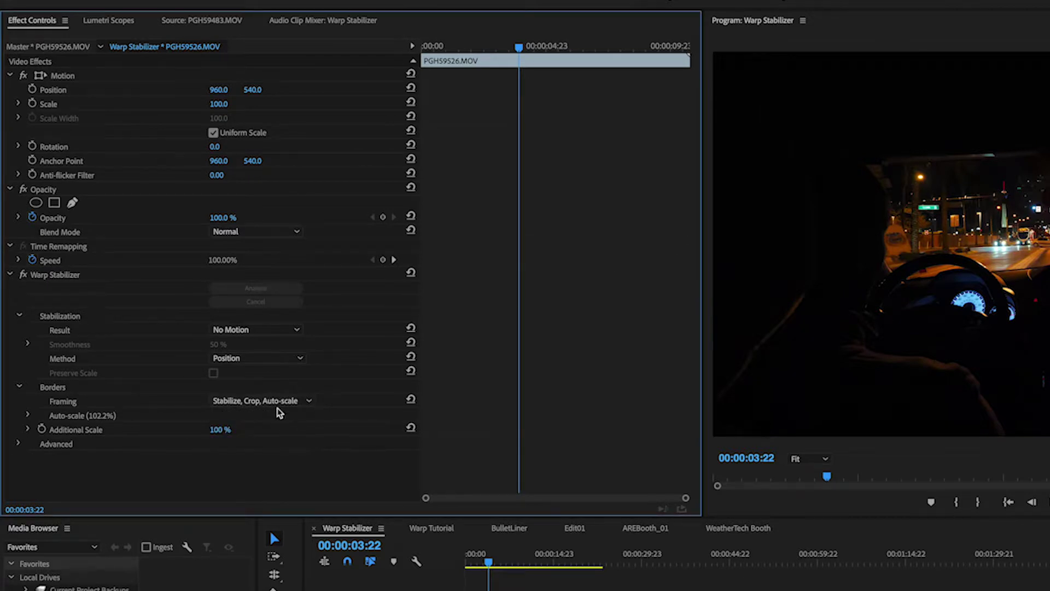
{"action": "left_click", "coordinate": [276, 410]}
{"action": "left_click", "coordinate": [278, 461]}
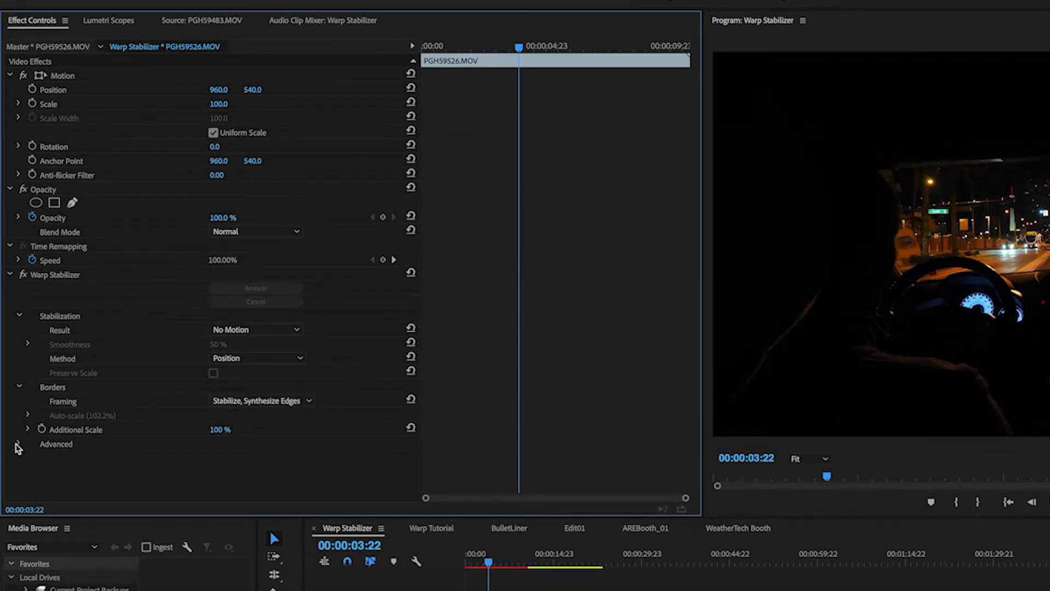
- Turn on Detailed Analysis under Advanced to re-analyse the clip
{"action": "left_click", "coordinate": [18, 444]}
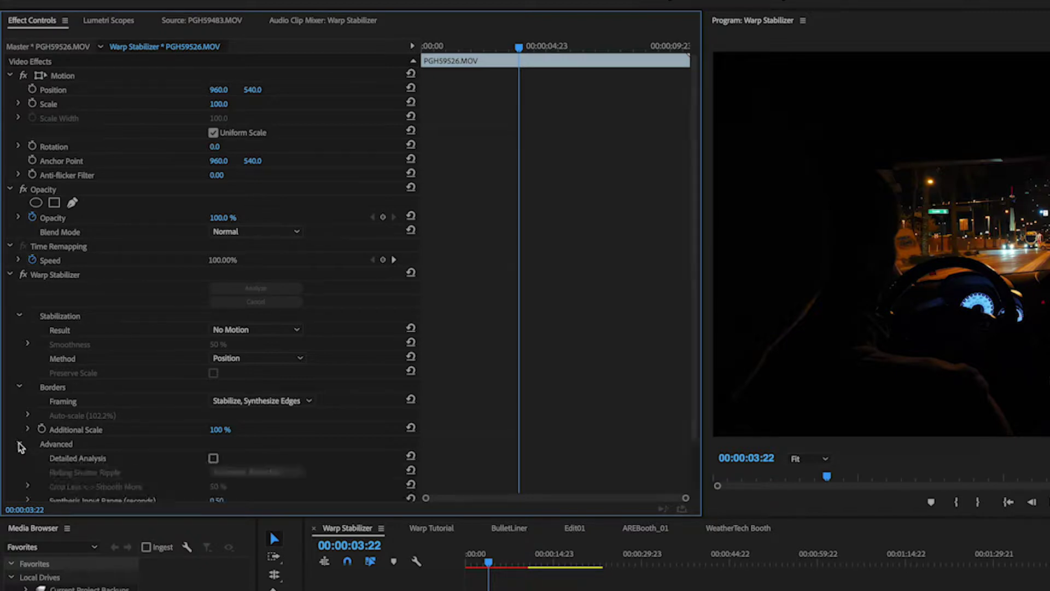
{"action": "scroll", "coordinate": [141, 447], "scroll_direction": "down", "scroll_amount": 2}
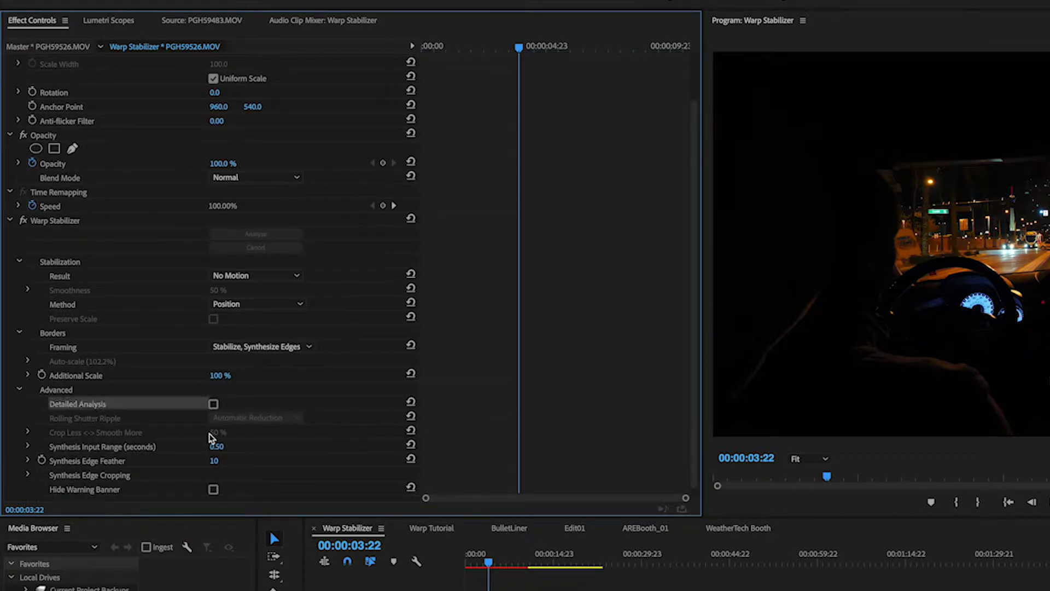
{"action": "left_click", "coordinate": [213, 404]}
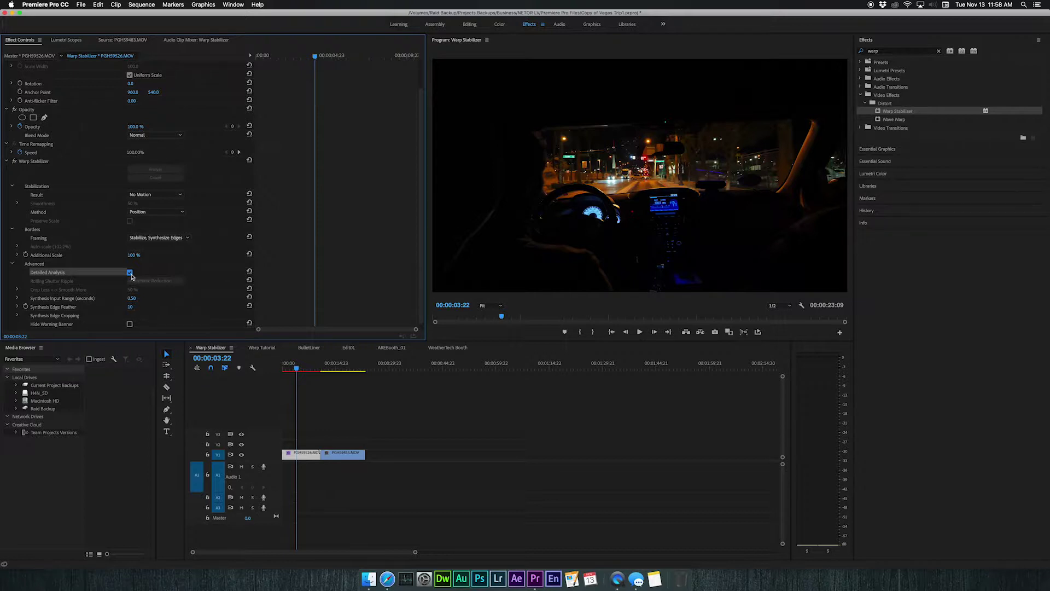
- Mark the night cab clip as the in/out range and render its video preview
{"action": "key", "text": "Down"}
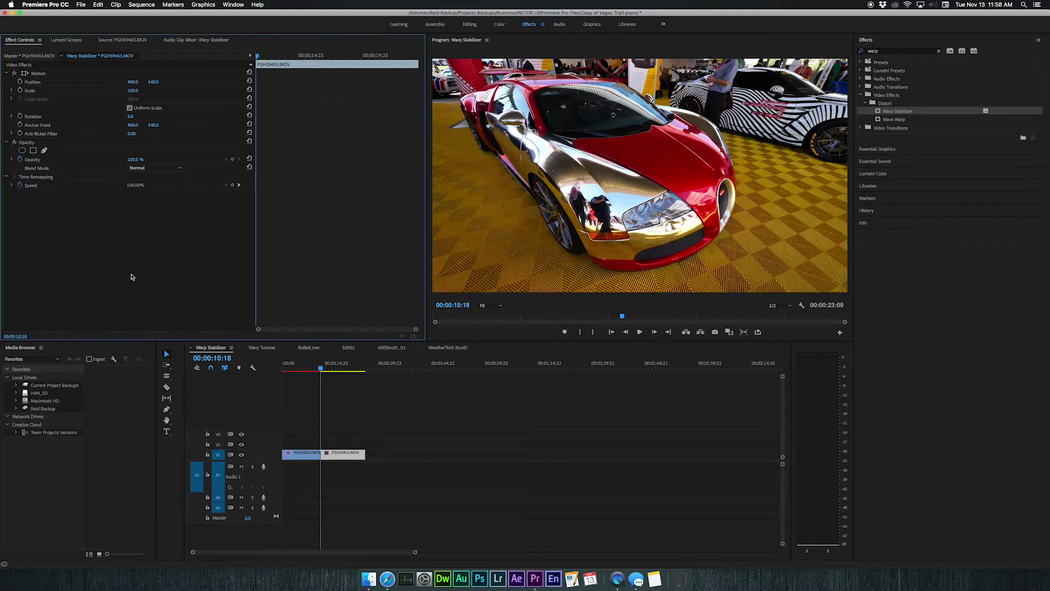
{"action": "key", "text": "o"}
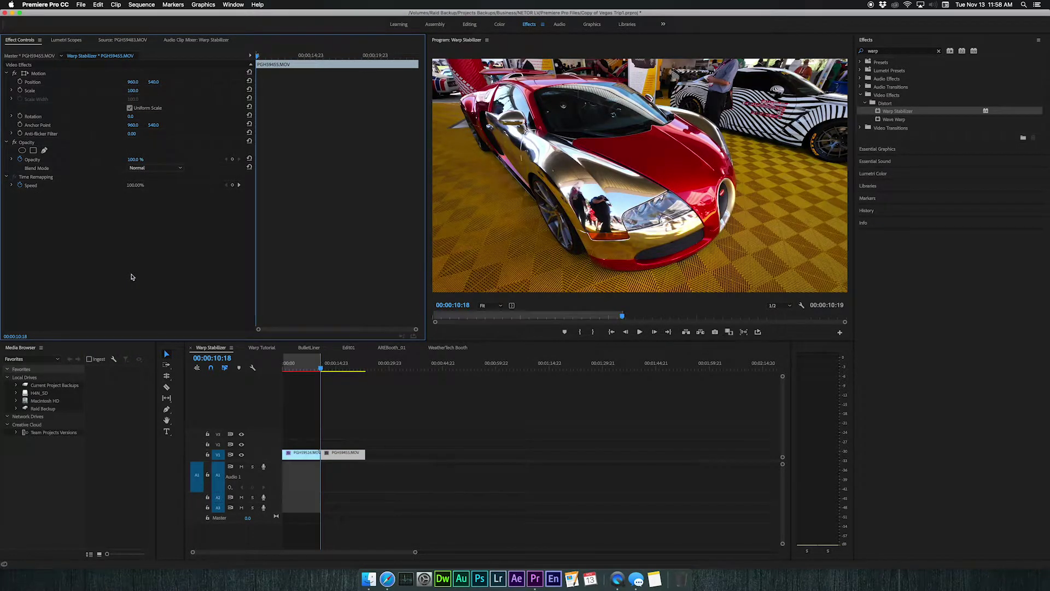
{"action": "key", "text": "Up"}
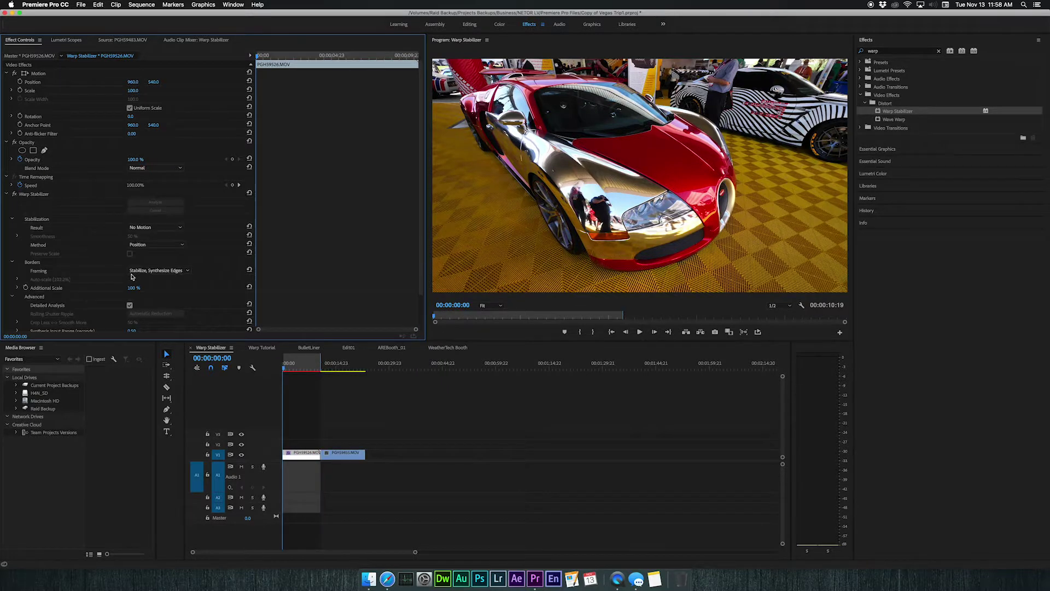
{"action": "key", "text": "Return"}
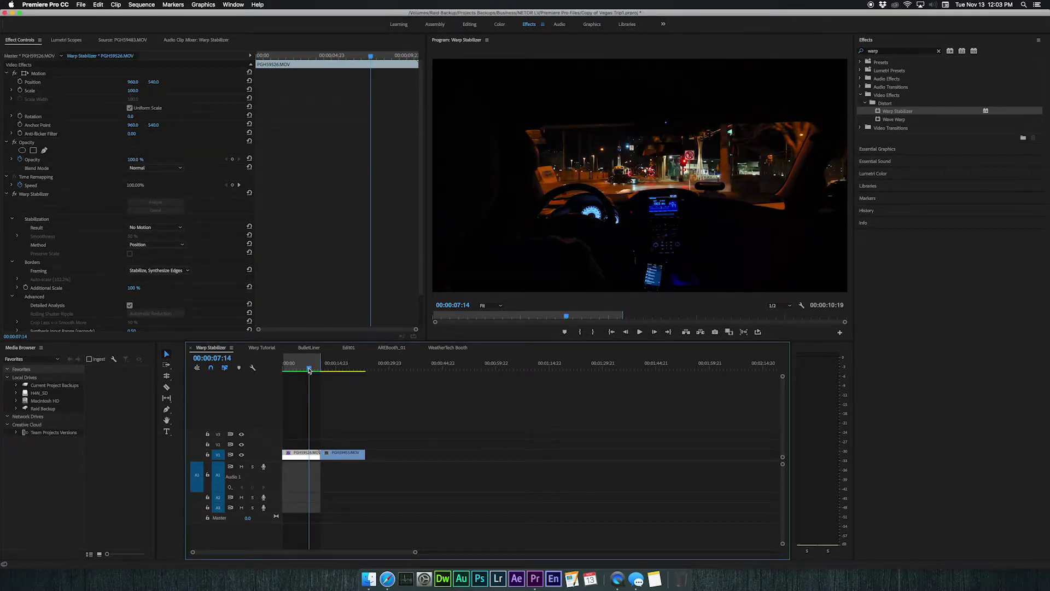
{"action": "left_click_drag", "start_coordinate": [309, 370], "coordinate": [283, 372]}
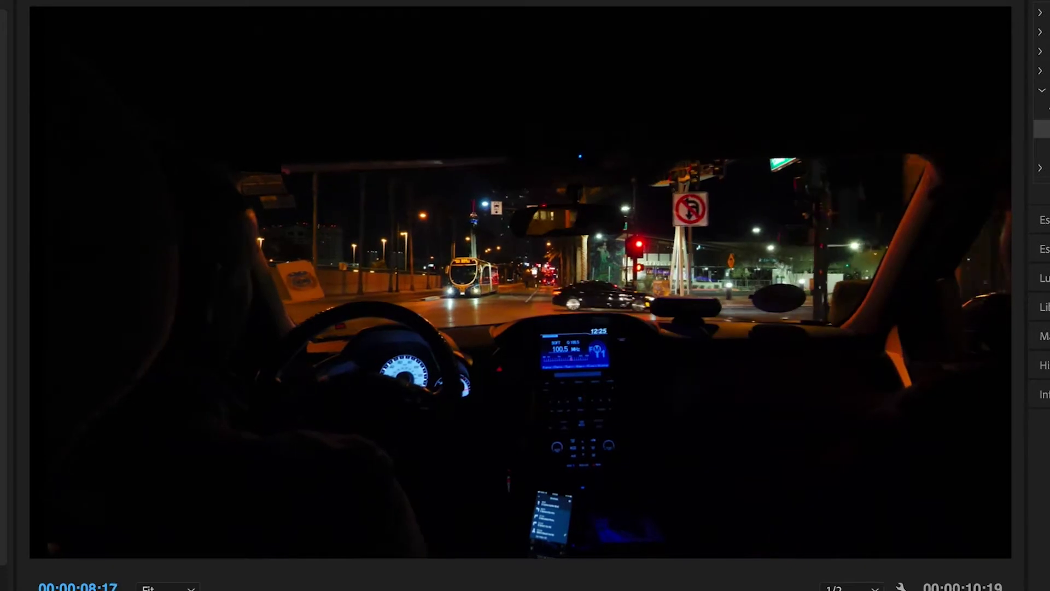
{"action": "key", "text": "space"}
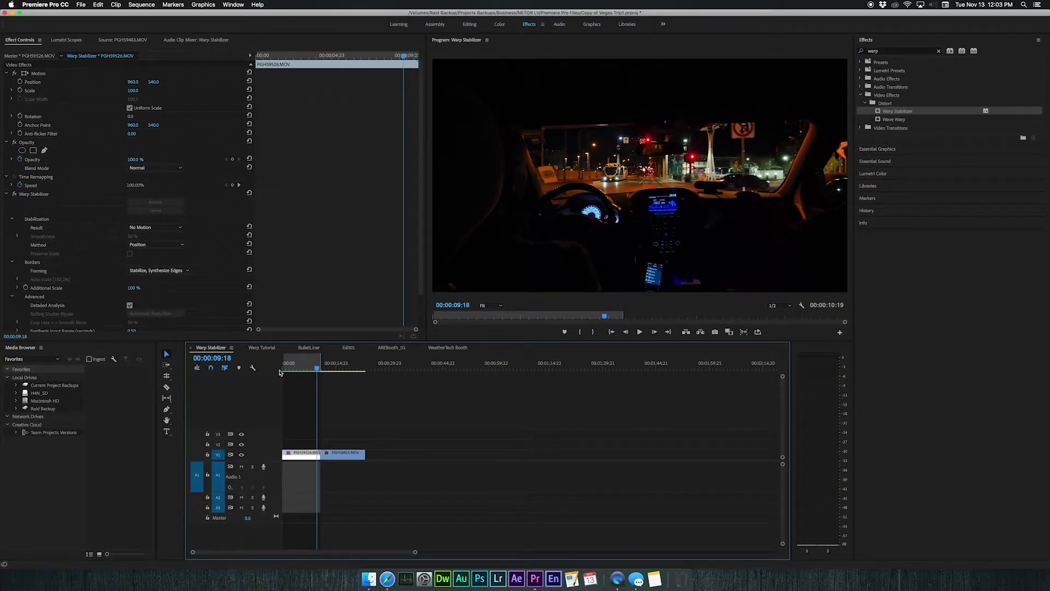
{"action": "left_click", "coordinate": [302, 370]}
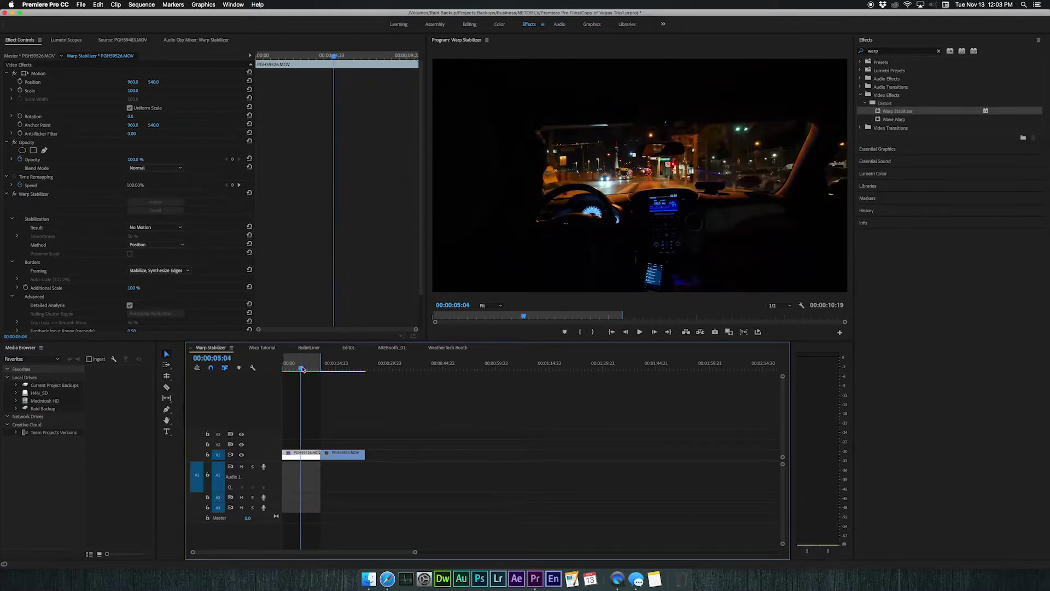
{"action": "left_click_drag", "start_coordinate": [302, 369], "coordinate": [307, 368]}
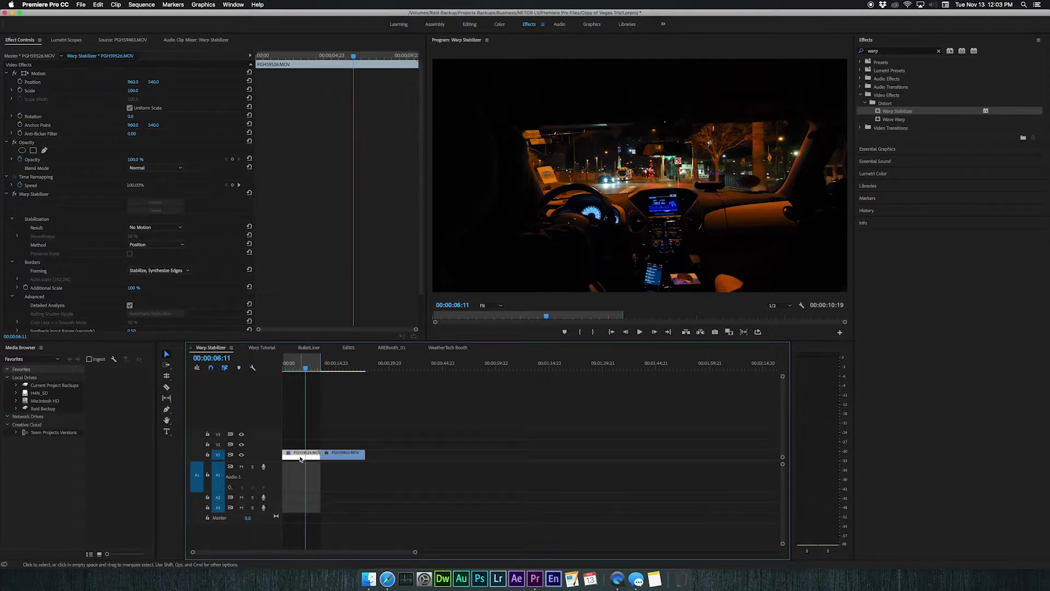
- Nest the night cab clip into its own sequence
{"action": "right_click", "coordinate": [300, 459]}
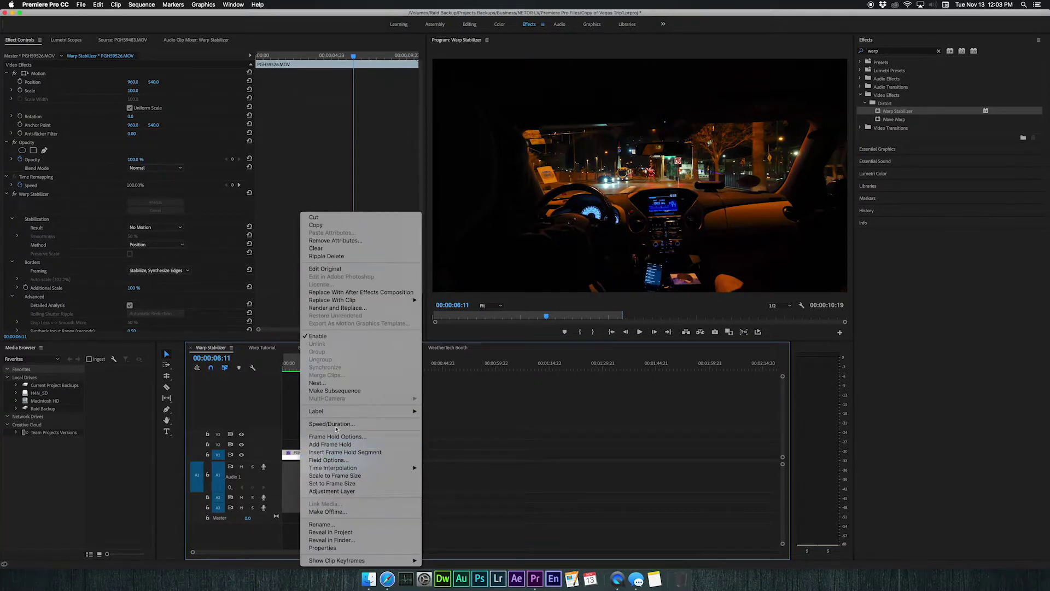
{"action": "left_click", "coordinate": [319, 382]}
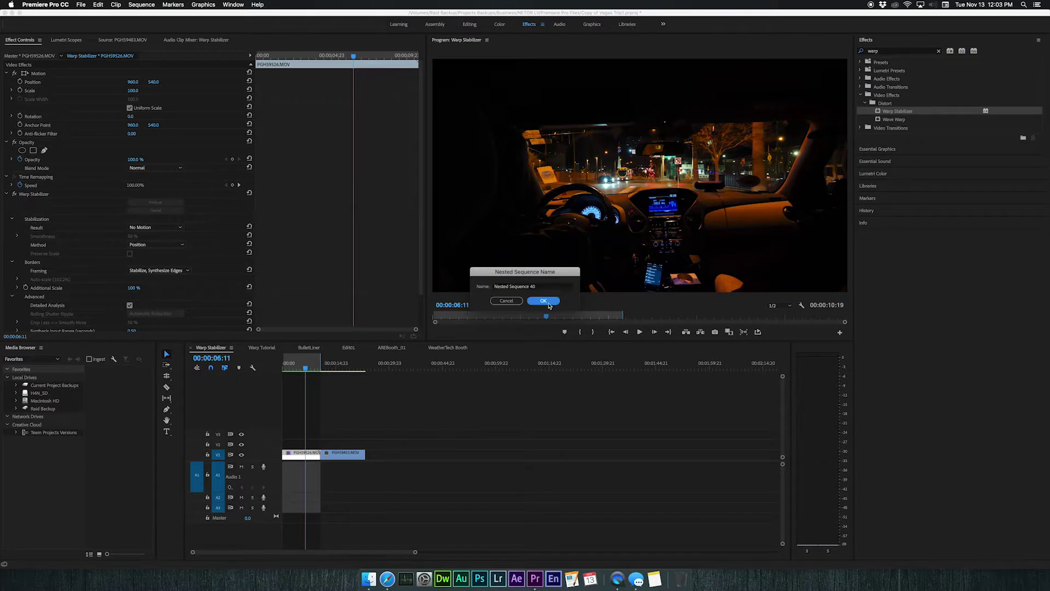
{"action": "left_click", "coordinate": [543, 301]}
- Scale up the nested sequence and rotate it 1.0° to level the picture
{"action": "left_click_drag", "start_coordinate": [306, 369], "coordinate": [296, 368]}
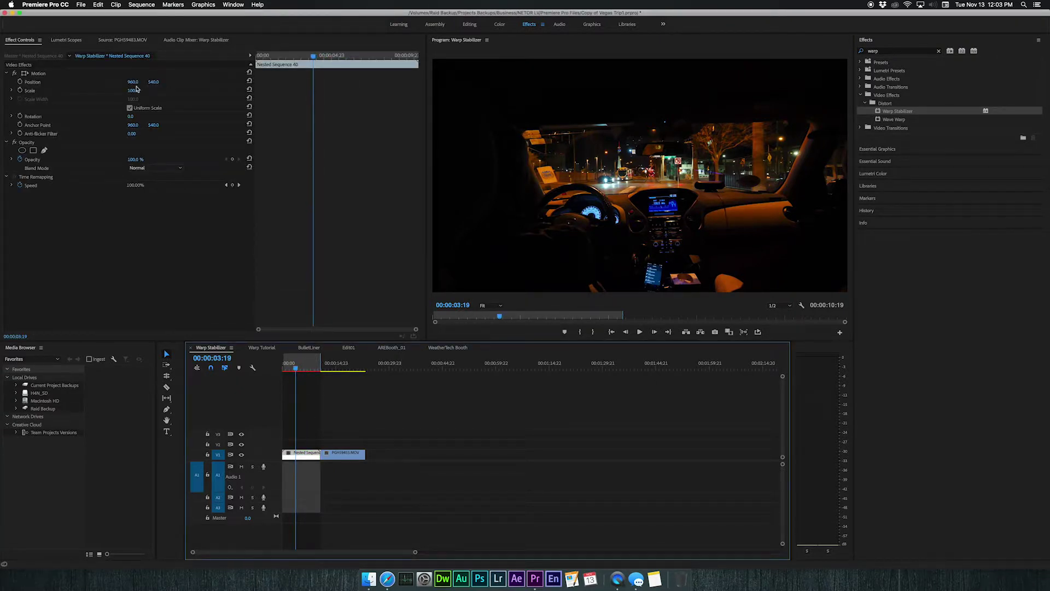
{"action": "left_click_drag", "start_coordinate": [133, 92], "coordinate": [137, 91]}
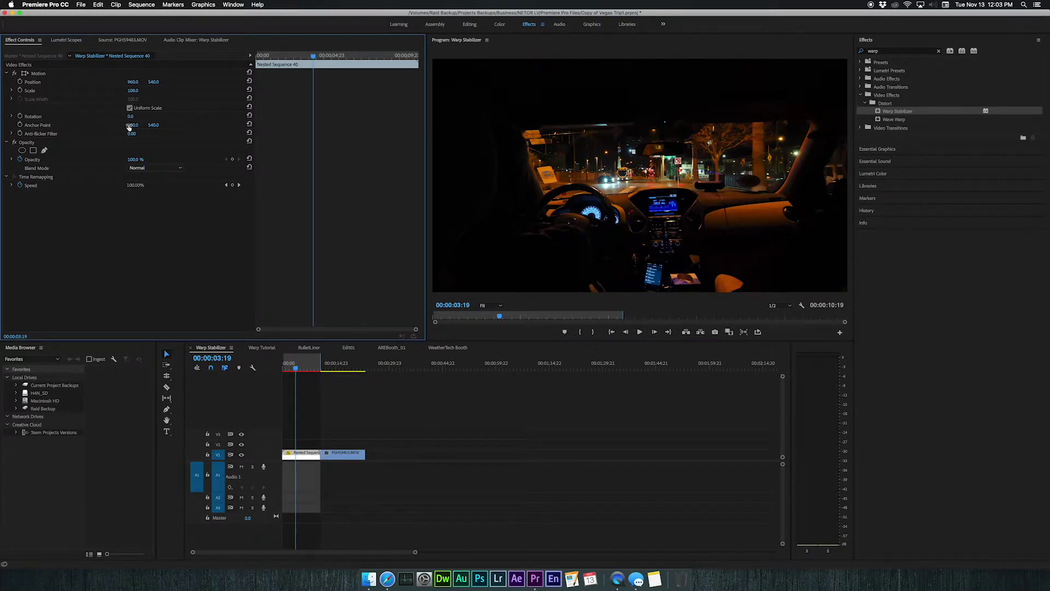
{"action": "left_click_drag", "start_coordinate": [130, 116], "coordinate": [133, 116]}
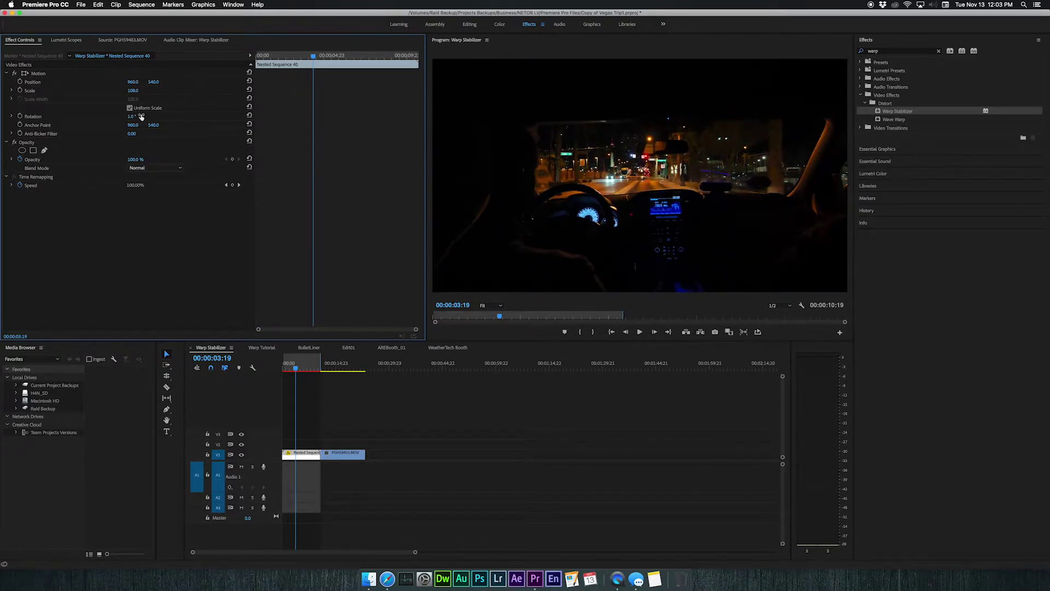
{"action": "left_click_drag", "start_coordinate": [304, 366], "coordinate": [270, 376]}
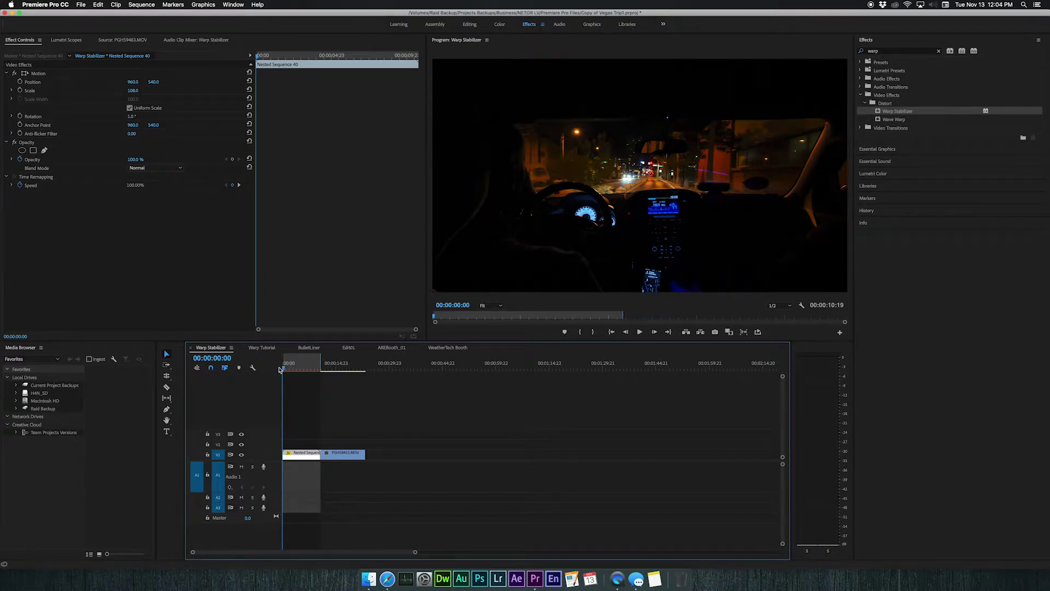
- Render the nested sequence preview and play it back to check the levelled picture
{"action": "key", "text": "Return"}
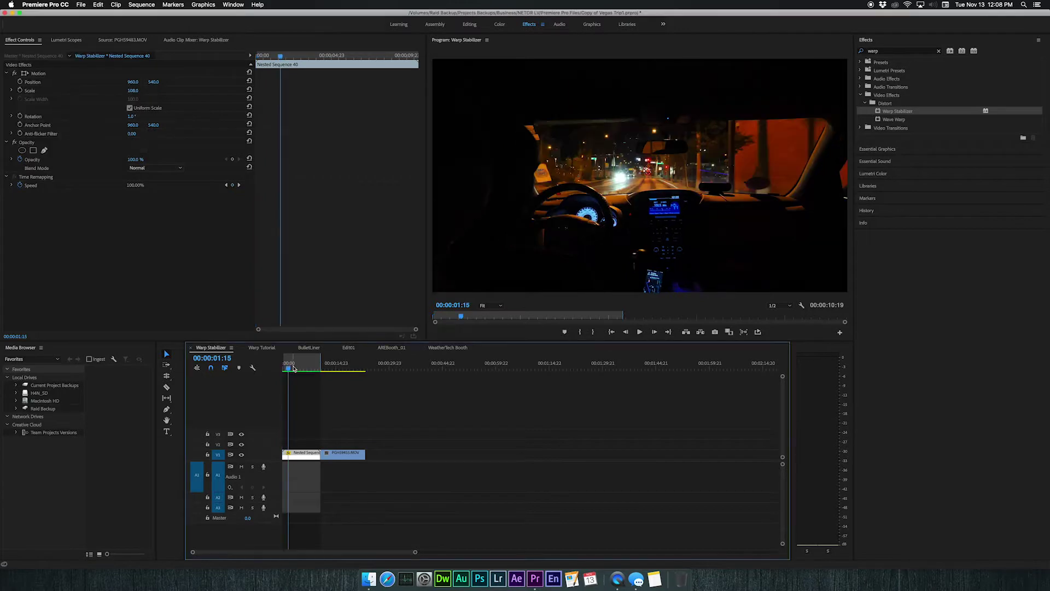
{"action": "left_click", "coordinate": [302, 367]}
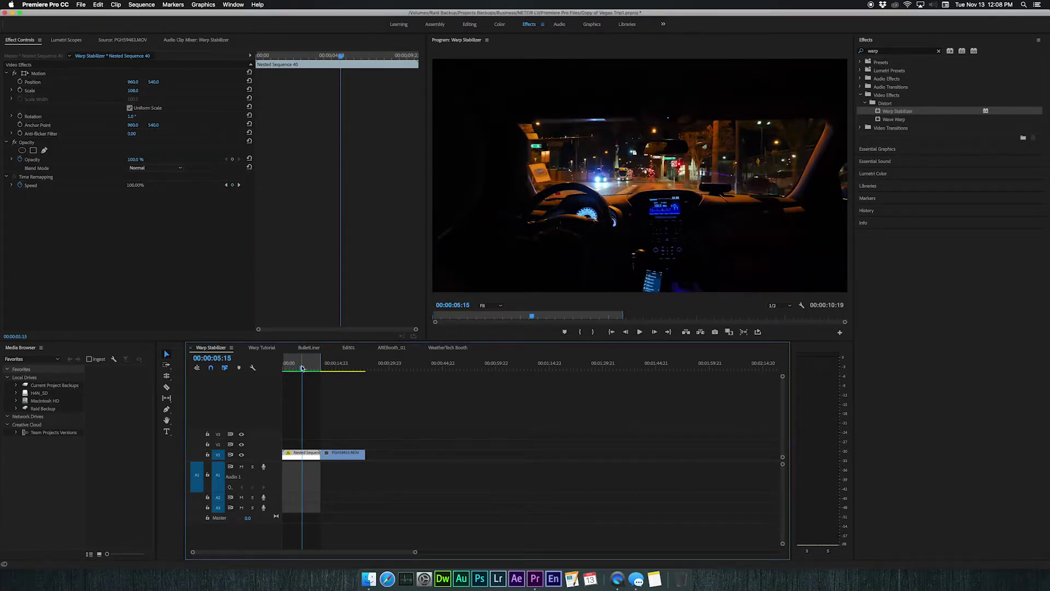
{"action": "left_click_drag", "start_coordinate": [302, 368], "coordinate": [297, 367]}
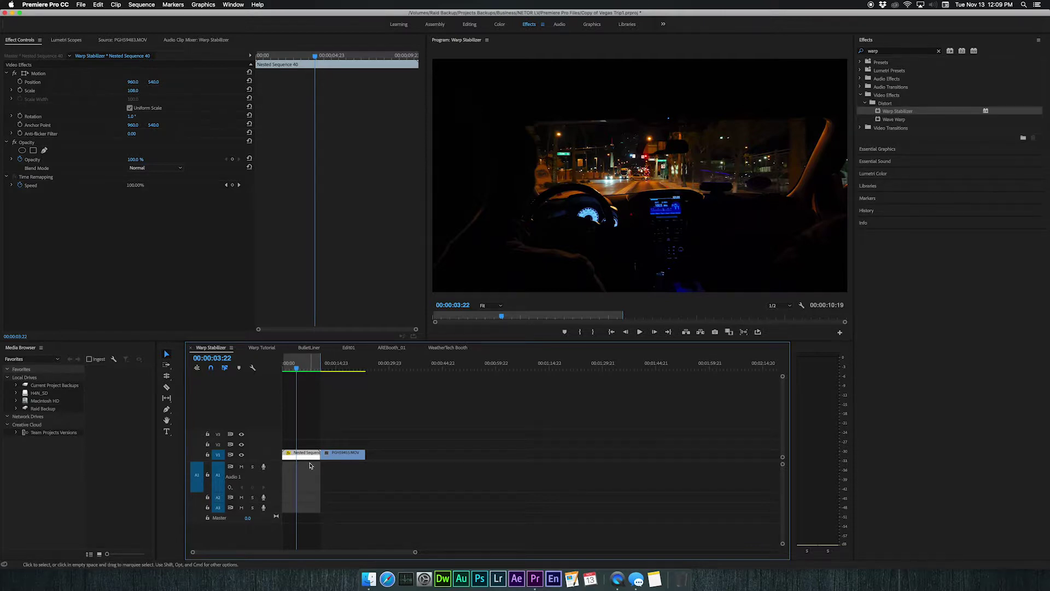
{"action": "left_click", "coordinate": [285, 372]}
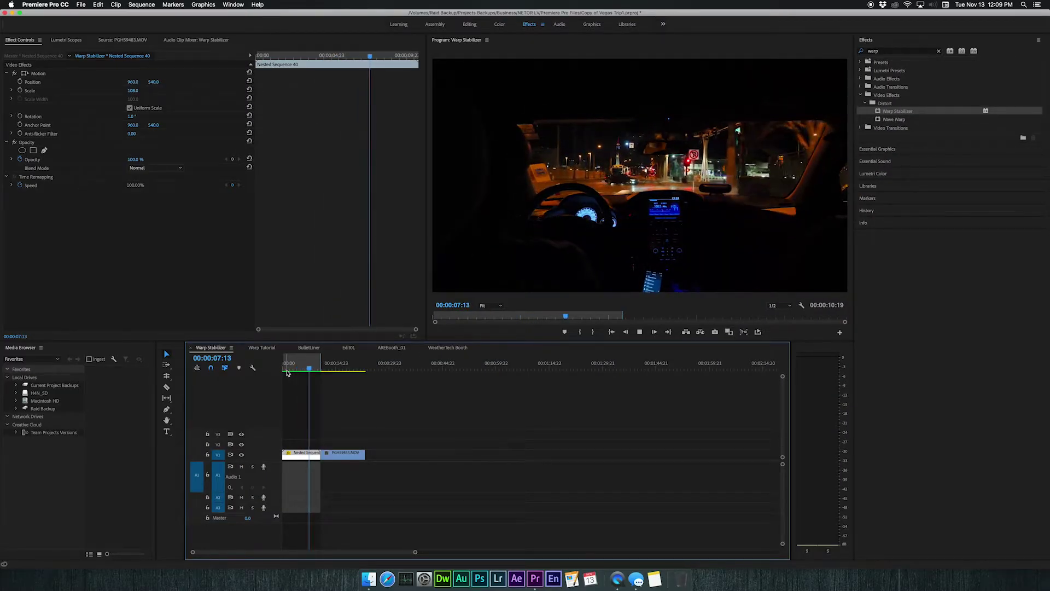
{"action": "key", "text": "space"}
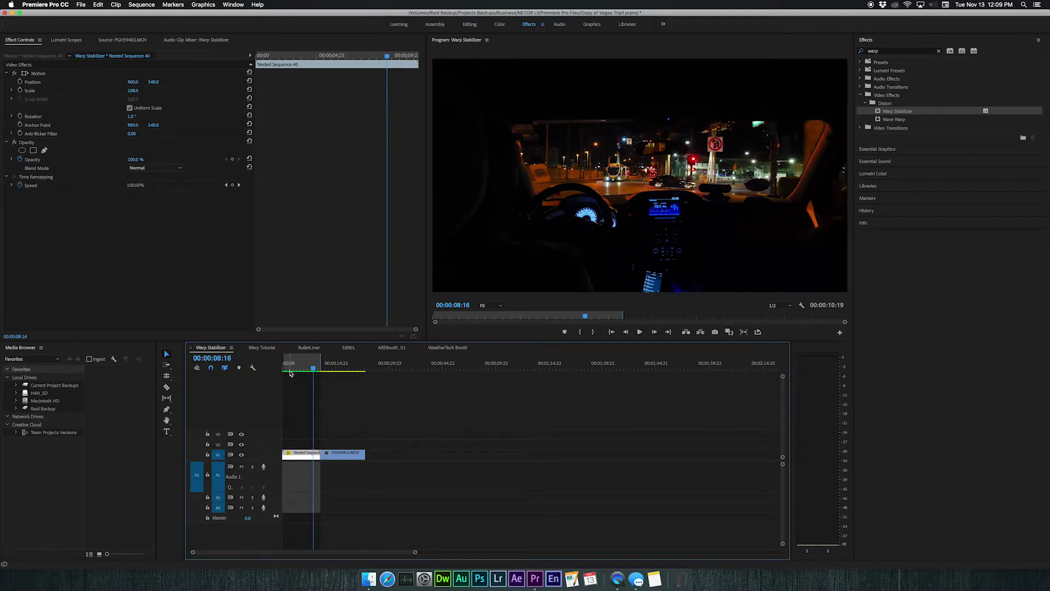
{"action": "left_click_drag", "start_coordinate": [314, 372], "coordinate": [310, 371]}
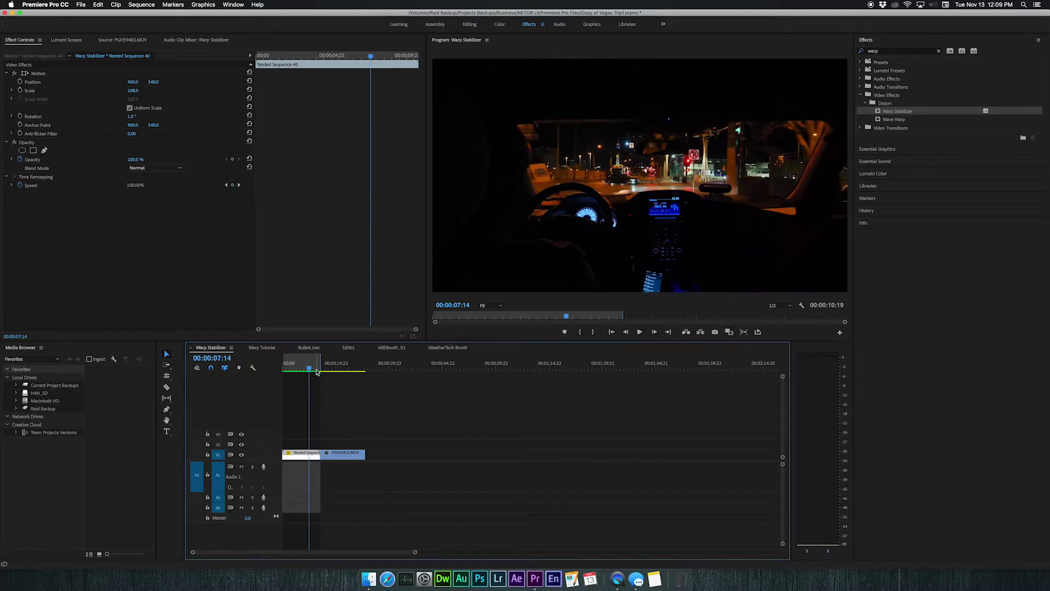
- Clear the in/out points and apply Warp Stabilizer to the Bugatti clip PGH59455.MOV
{"action": "right_click", "coordinate": [332, 366]}
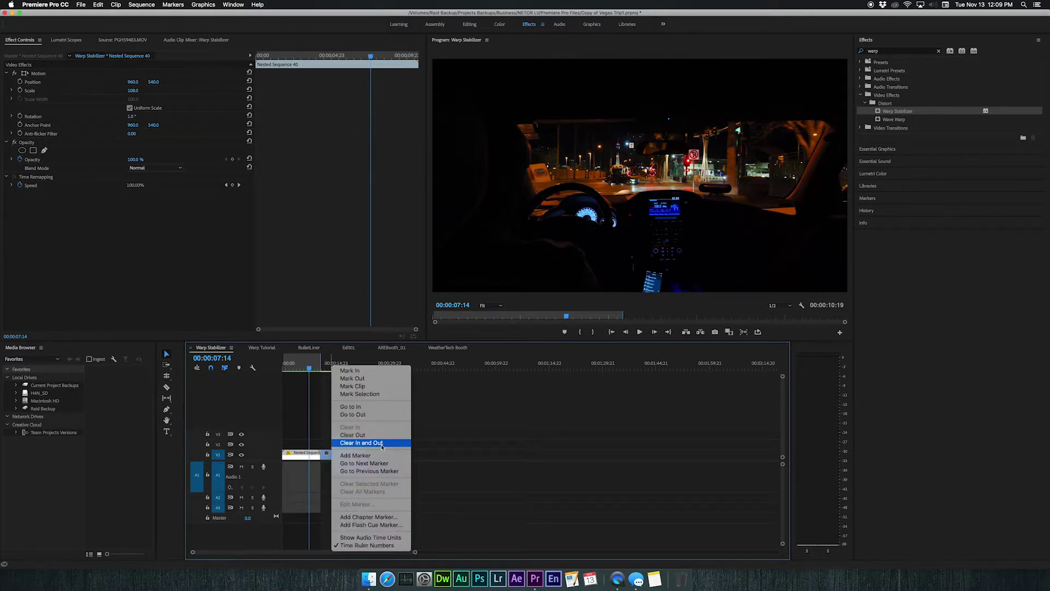
{"action": "left_click", "coordinate": [381, 414]}
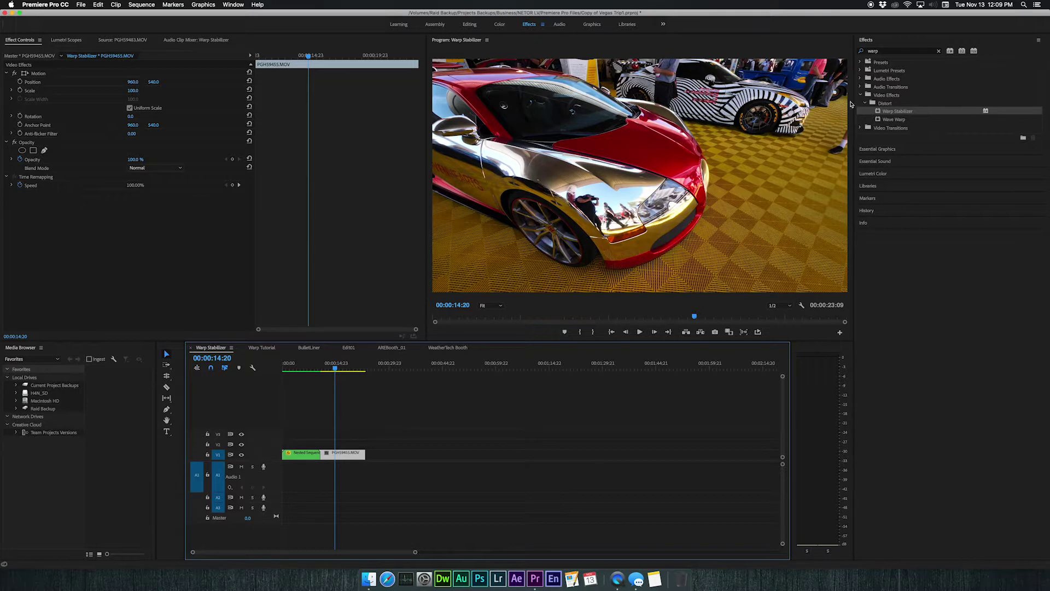
{"action": "left_click_drag", "start_coordinate": [908, 114], "coordinate": [358, 459]}
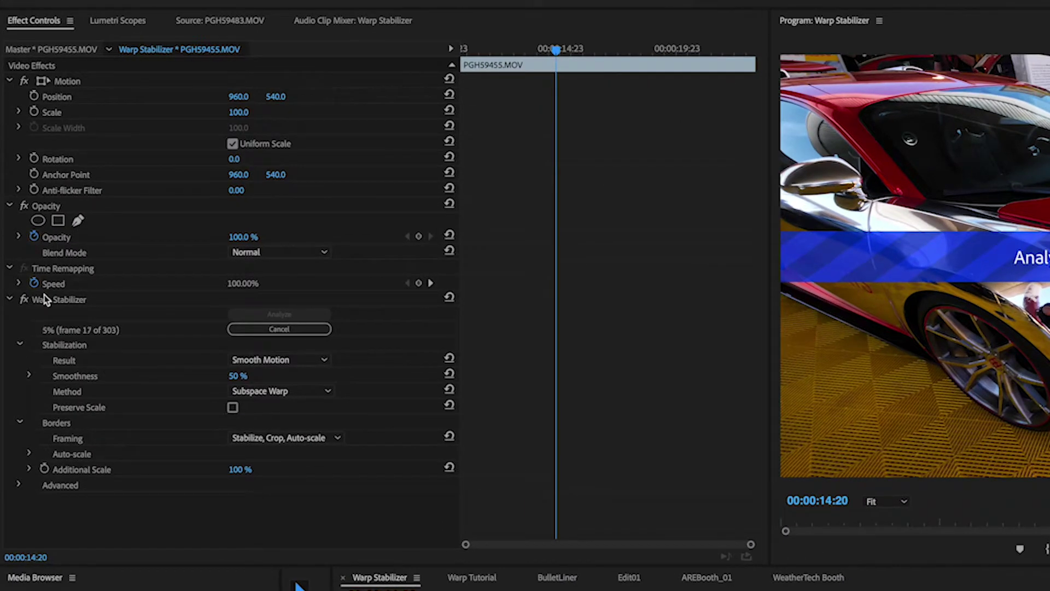
{"action": "left_click", "coordinate": [45, 300]}
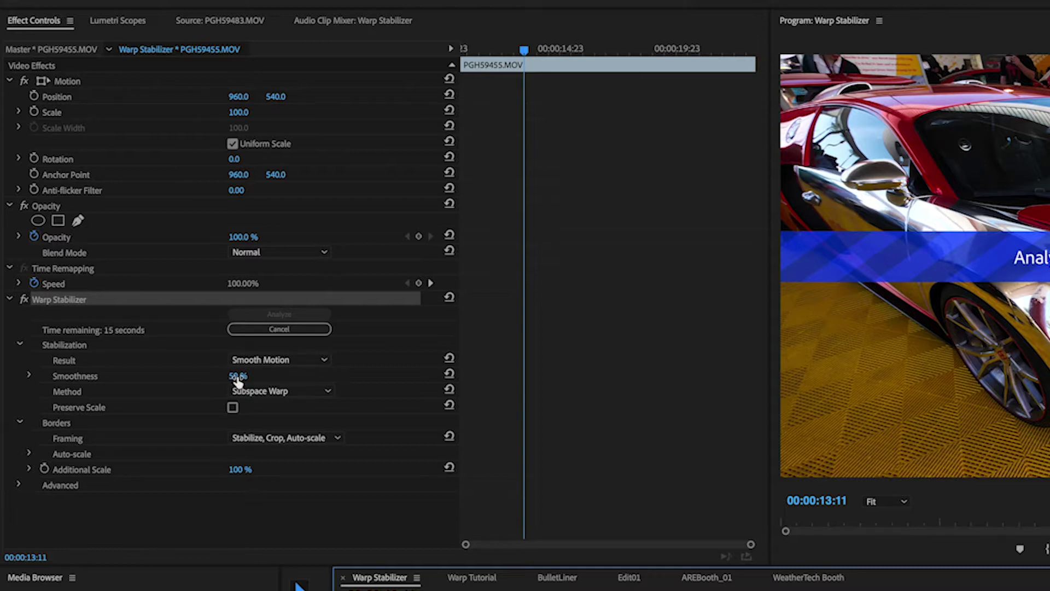
- Set the Bugatti clip's Smoothness to 25% and let analysis finish at 102.0% auto-scale
{"action": "left_click", "coordinate": [239, 378]}
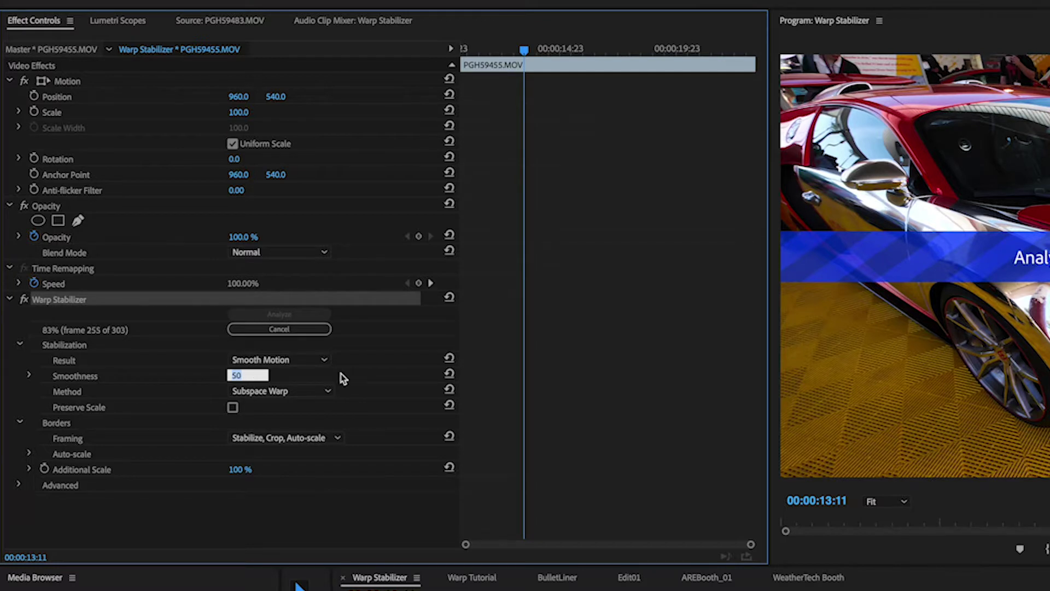
{"action": "type", "text": "25"}
{"action": "key", "text": "Return"}
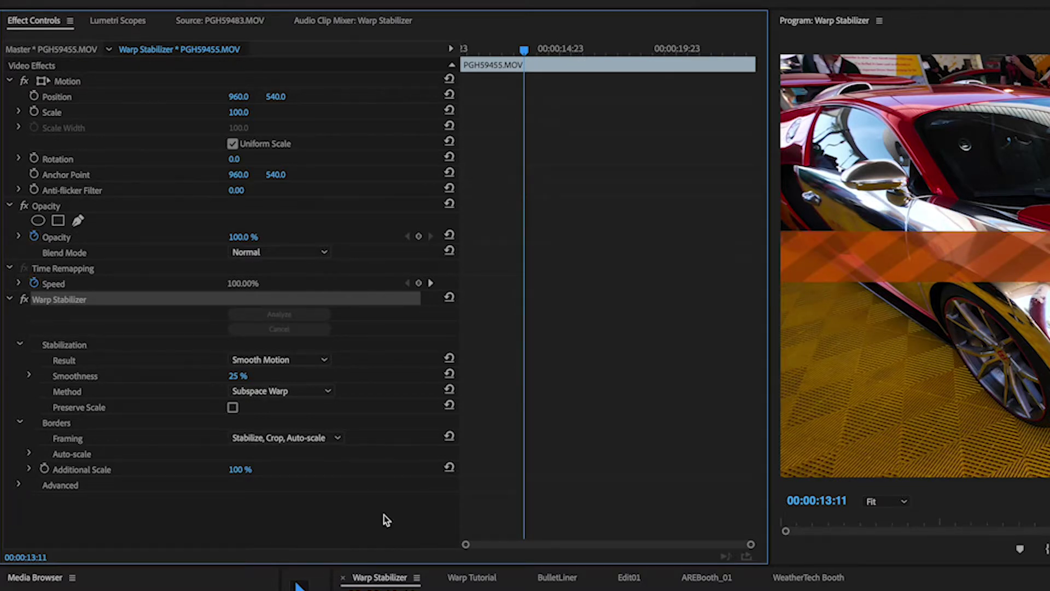
{"action": "left_click", "coordinate": [602, 588]}
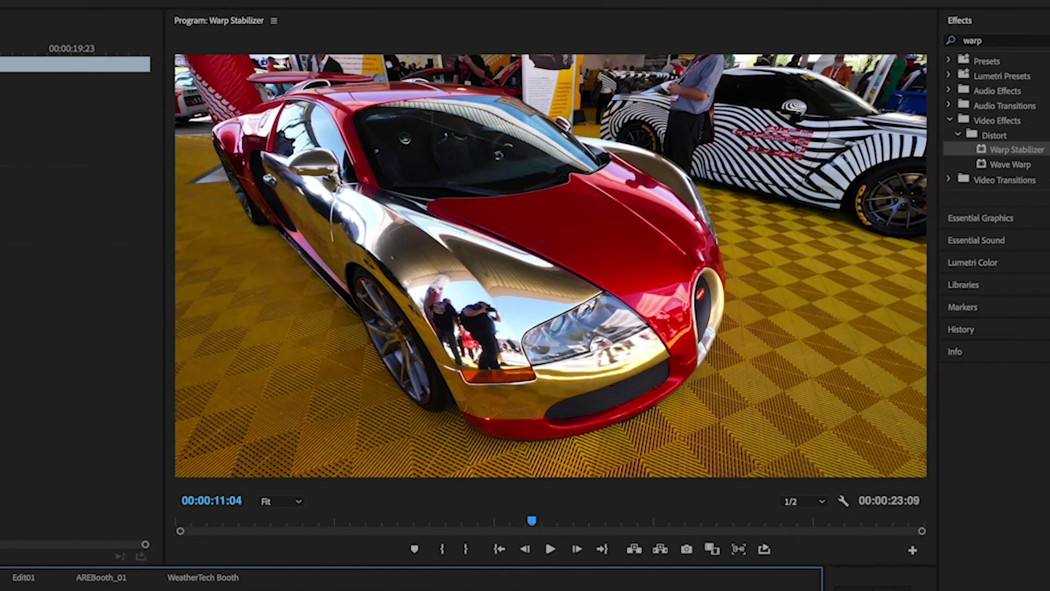
{"action": "key", "text": "space"}
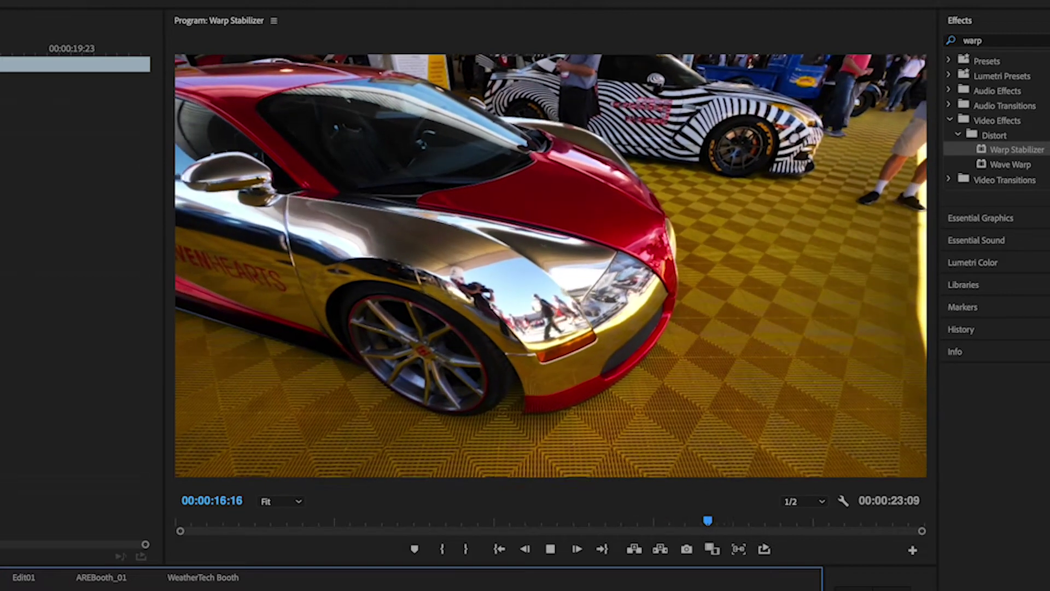
{"action": "key", "text": "space"}
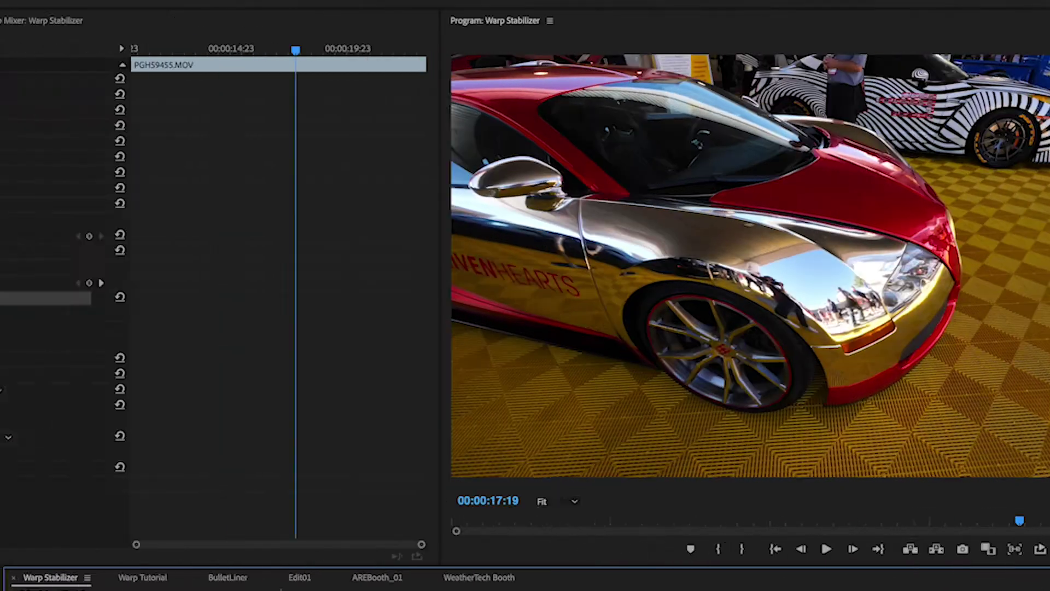
{"action": "key", "text": "j"}
{"action": "key", "text": "j"}
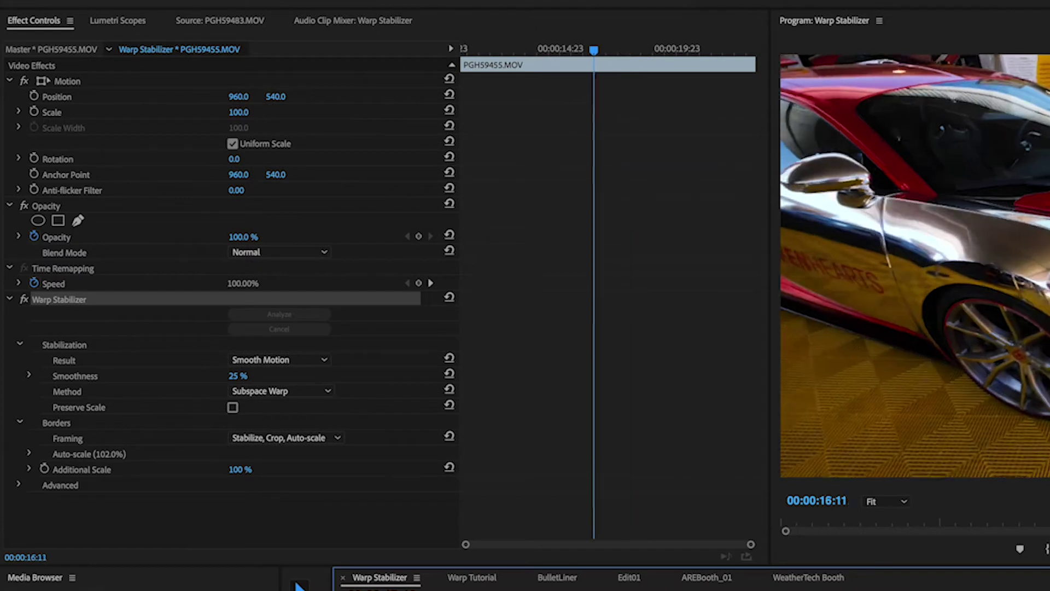
{"action": "key", "text": "l"}
{"action": "key", "text": "l"}
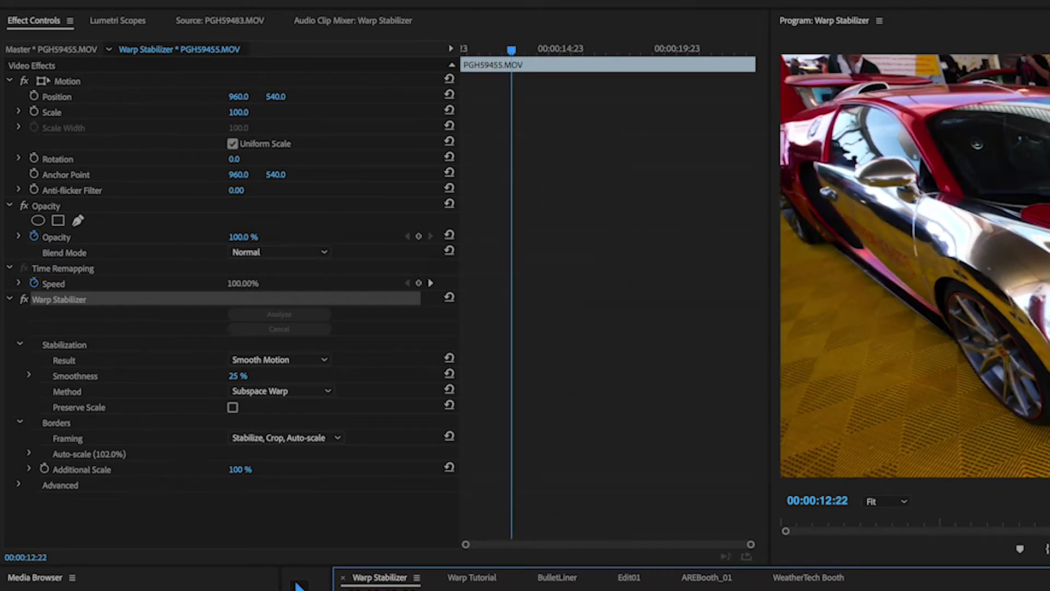
- Expand Warp Stabilizer's Advanced settings and leave Rolling Shutter Ripple on Automatic Reduction
{"action": "left_click", "coordinate": [19, 486]}
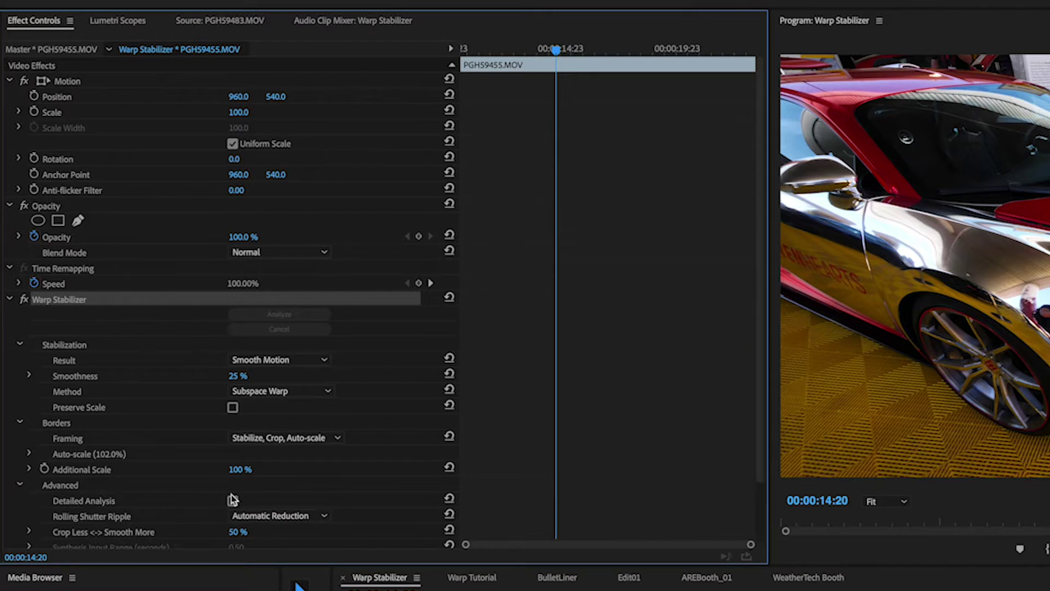
{"action": "scroll", "coordinate": [238, 495], "scroll_direction": "down", "scroll_amount": 1}
{"action": "scroll", "coordinate": [238, 496], "scroll_direction": "down", "scroll_amount": 3}
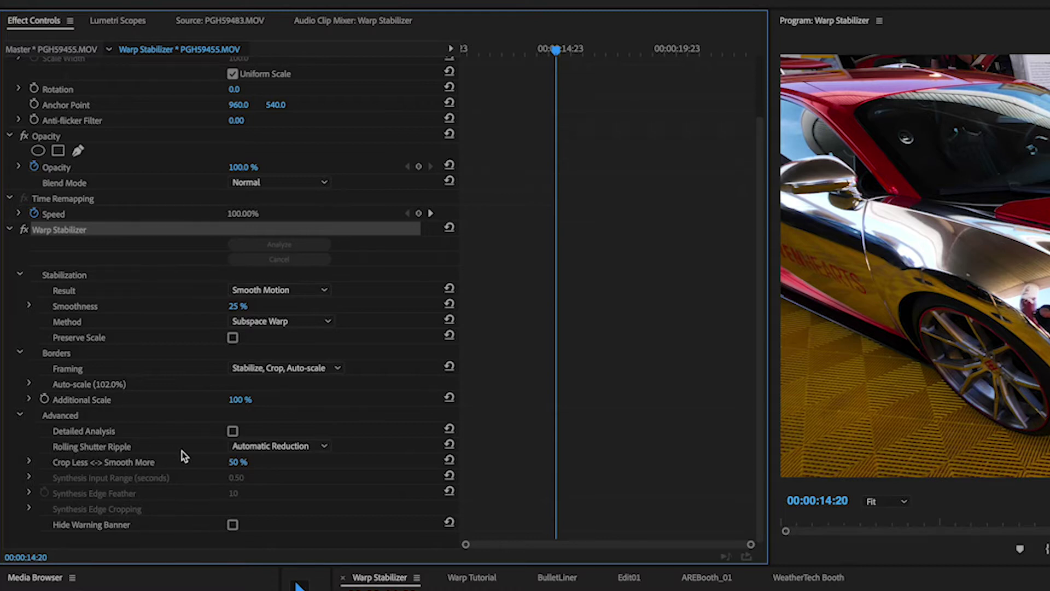
{"action": "left_click", "coordinate": [258, 451]}
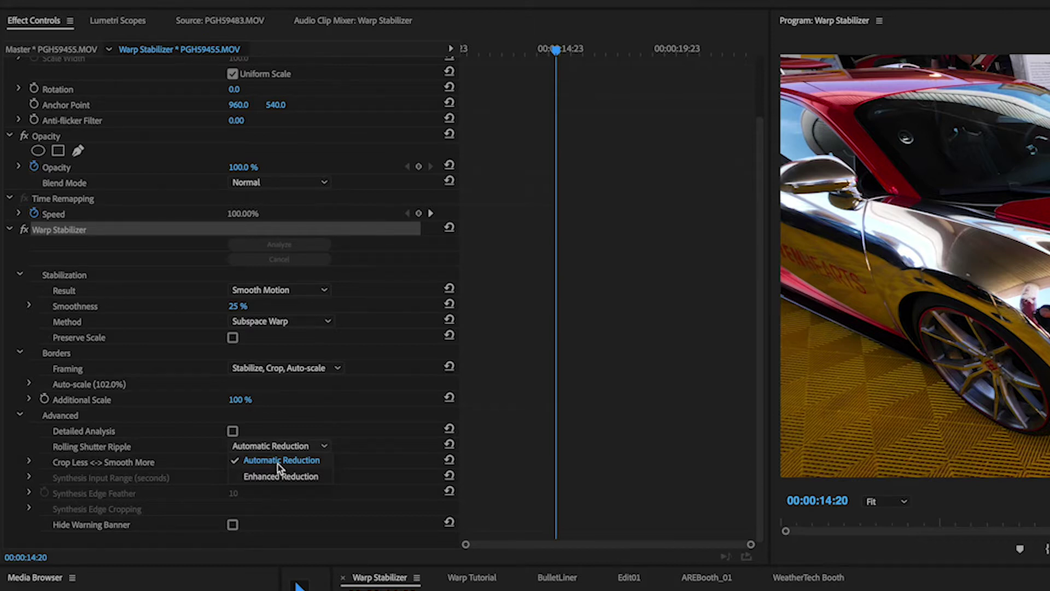
{"action": "left_click", "coordinate": [279, 463]}
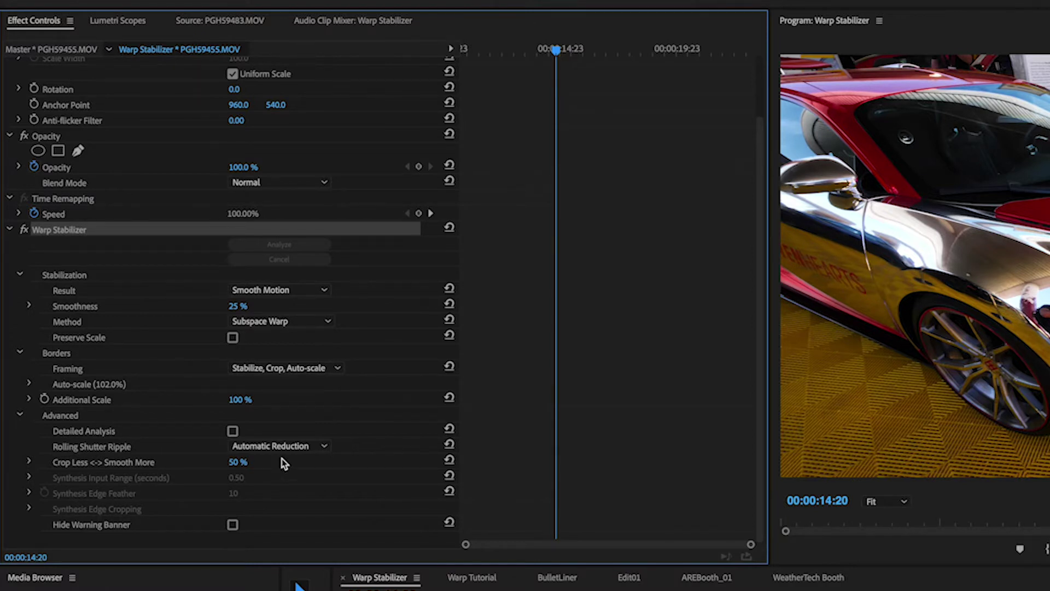
{"action": "left_click", "coordinate": [284, 446]}
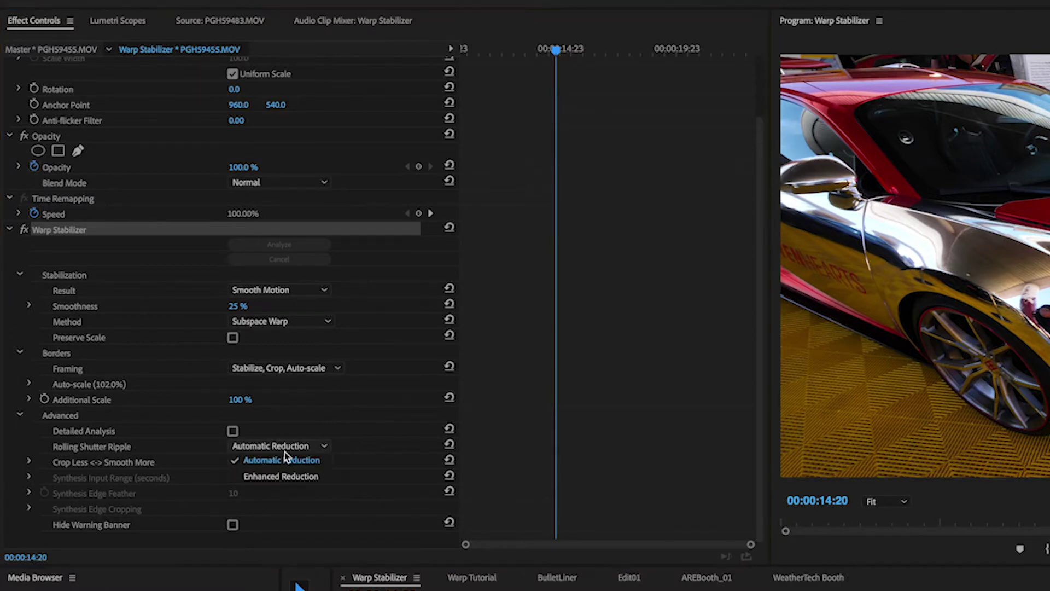
{"action": "left_click", "coordinate": [369, 442]}
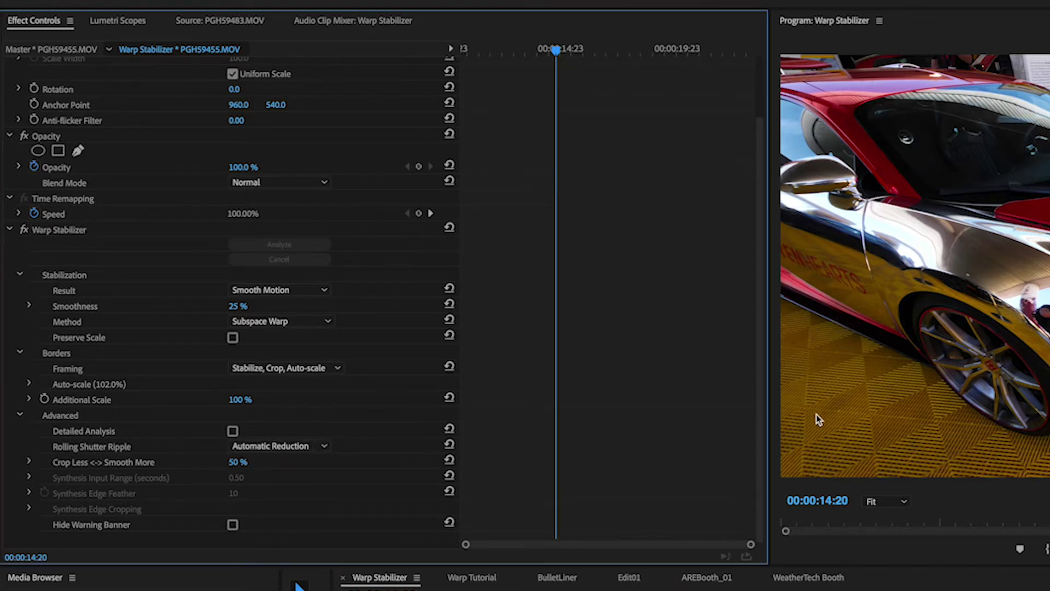
- Move the playhead near the car clip's start and tick Detailed Analysis under Warp Stabilizer Advanced
{"action": "left_click", "coordinate": [298, 588]}
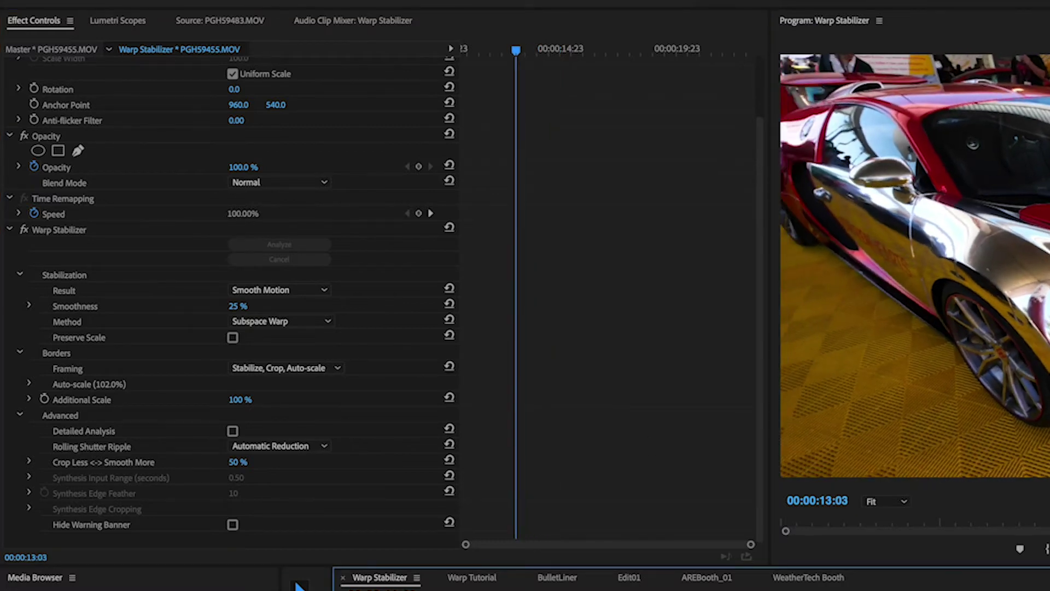
{"action": "left_click", "coordinate": [298, 588]}
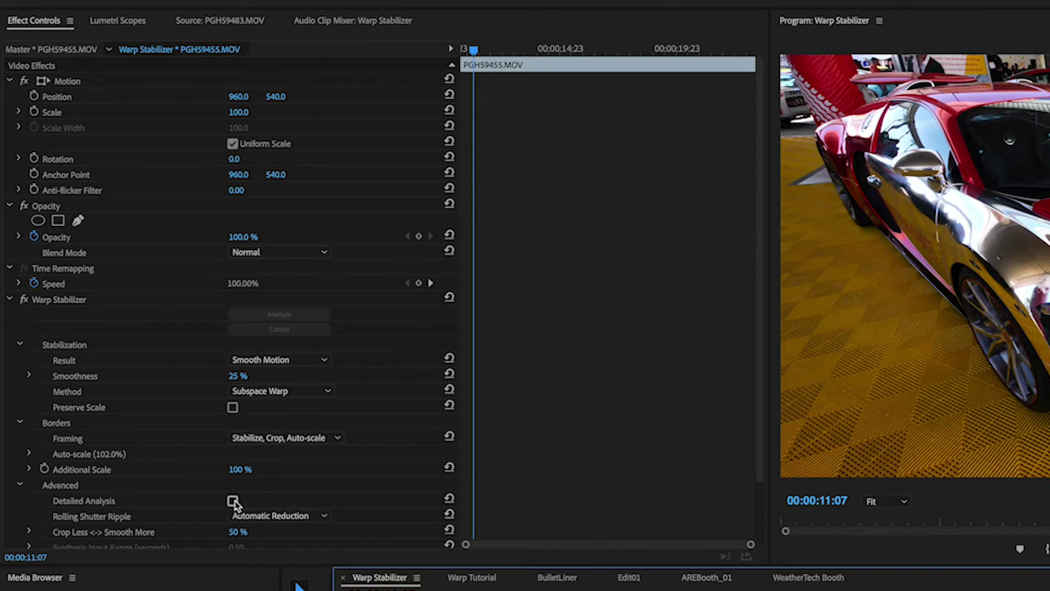
{"action": "left_click", "coordinate": [104, 506]}
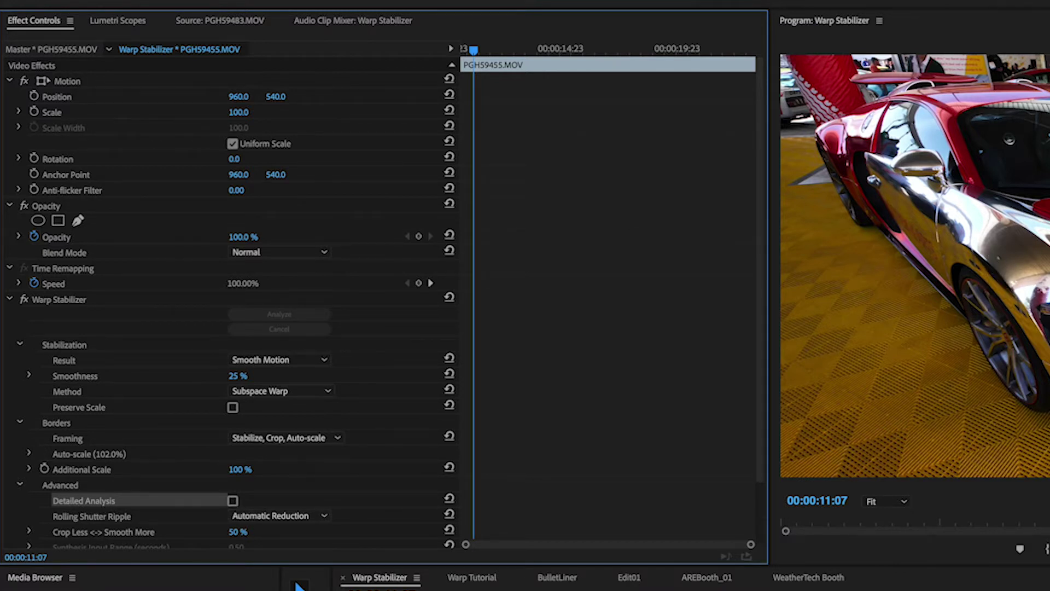
{"action": "key", "text": "Right"}
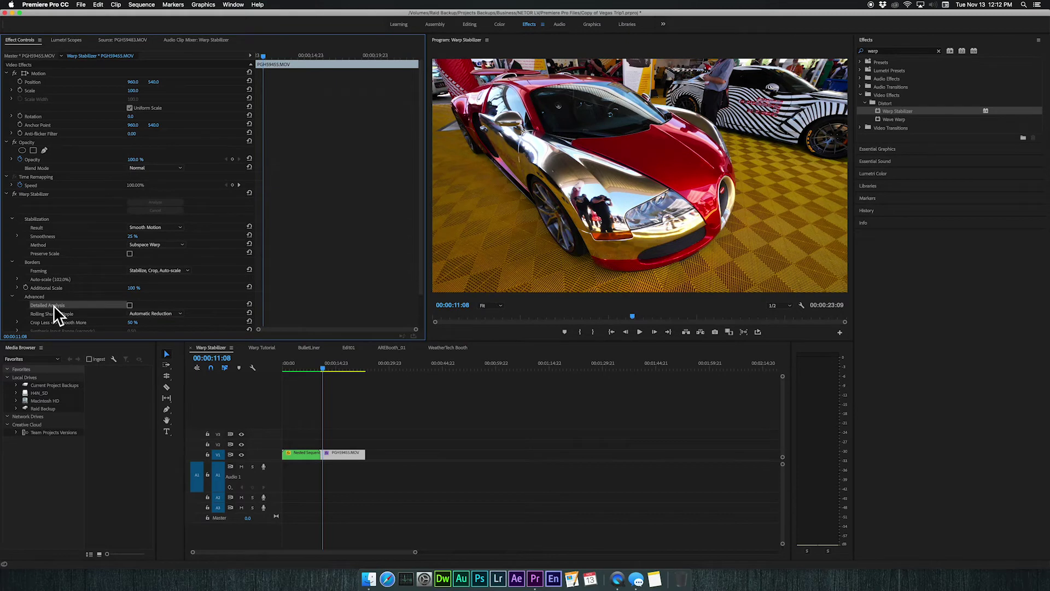
{"action": "left_click", "coordinate": [130, 305]}
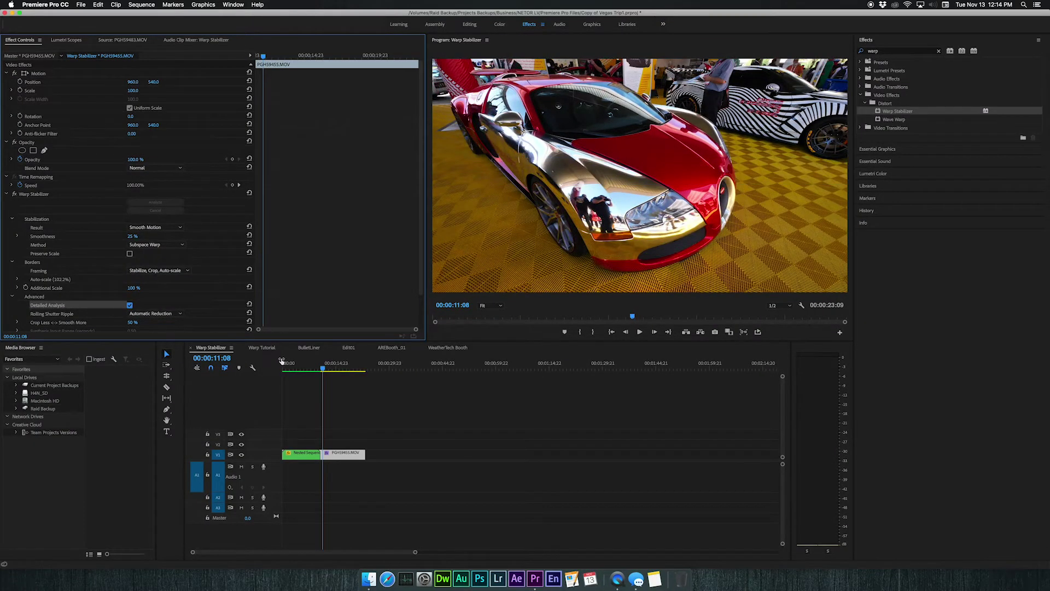
{"action": "left_click_drag", "start_coordinate": [328, 369], "coordinate": [323, 371]}
{"action": "key", "text": "space"}
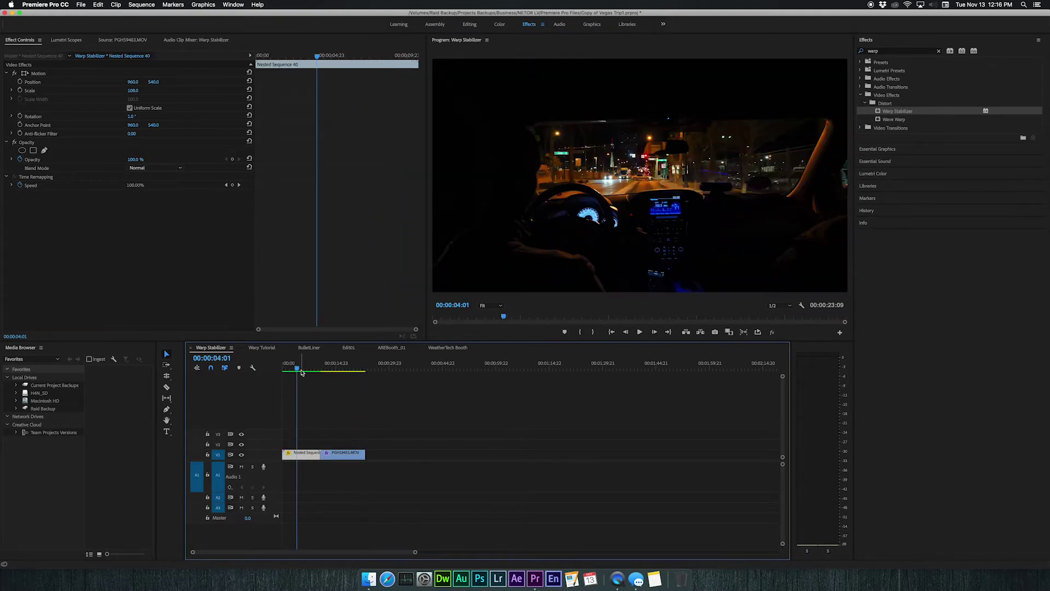
{"action": "left_click_drag", "start_coordinate": [302, 373], "coordinate": [342, 370]}
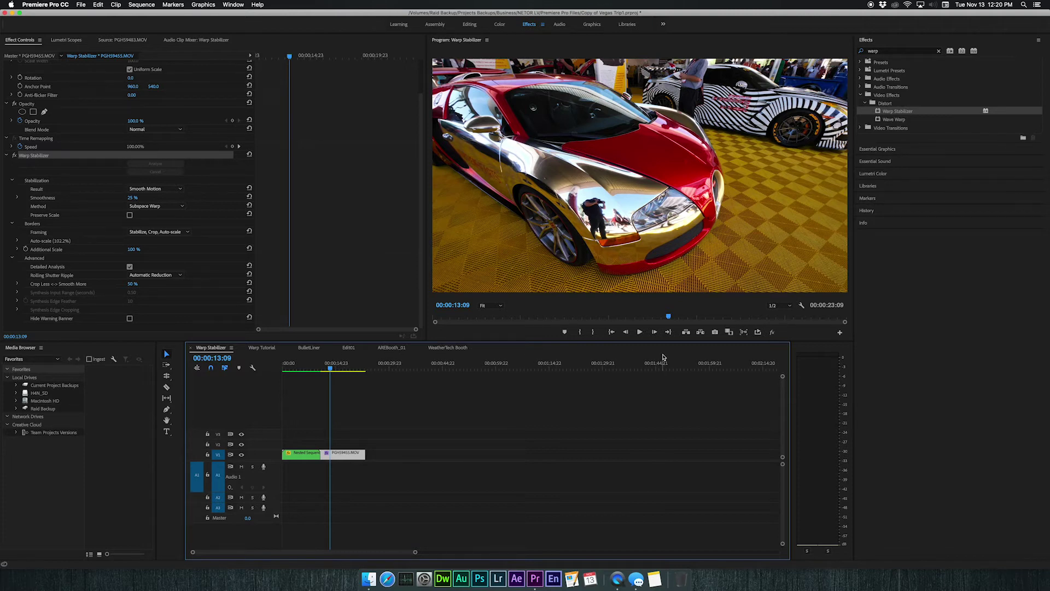
- Toggle the fx Global FX Mute button, cancel the Button Editor, and mute effects again
{"action": "scroll", "coordinate": [505, 375], "scroll_direction": "down", "scroll_amount": 1}
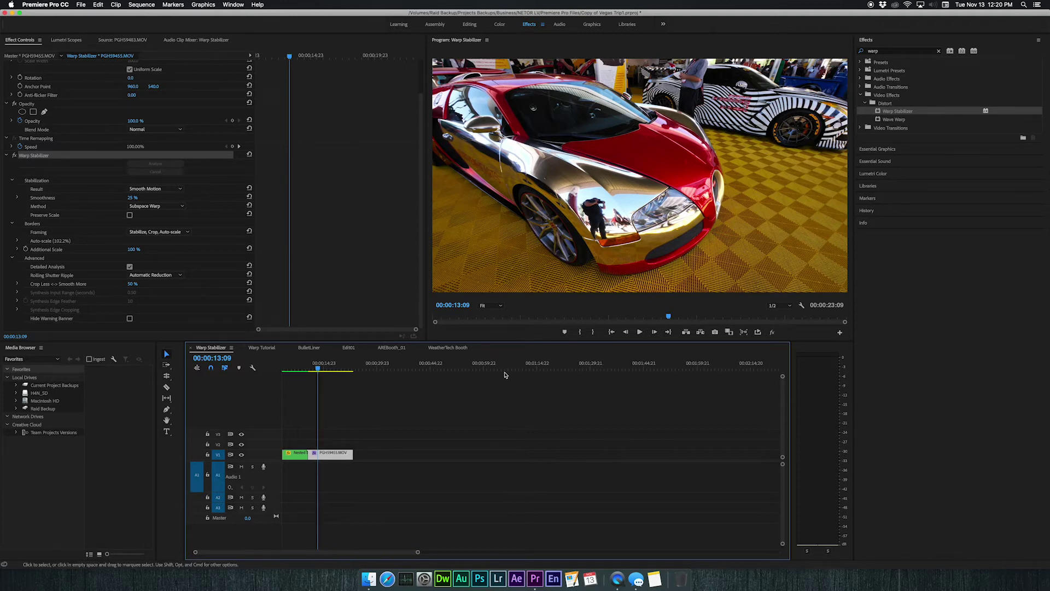
{"action": "scroll", "coordinate": [506, 374], "scroll_direction": "up", "scroll_amount": 1}
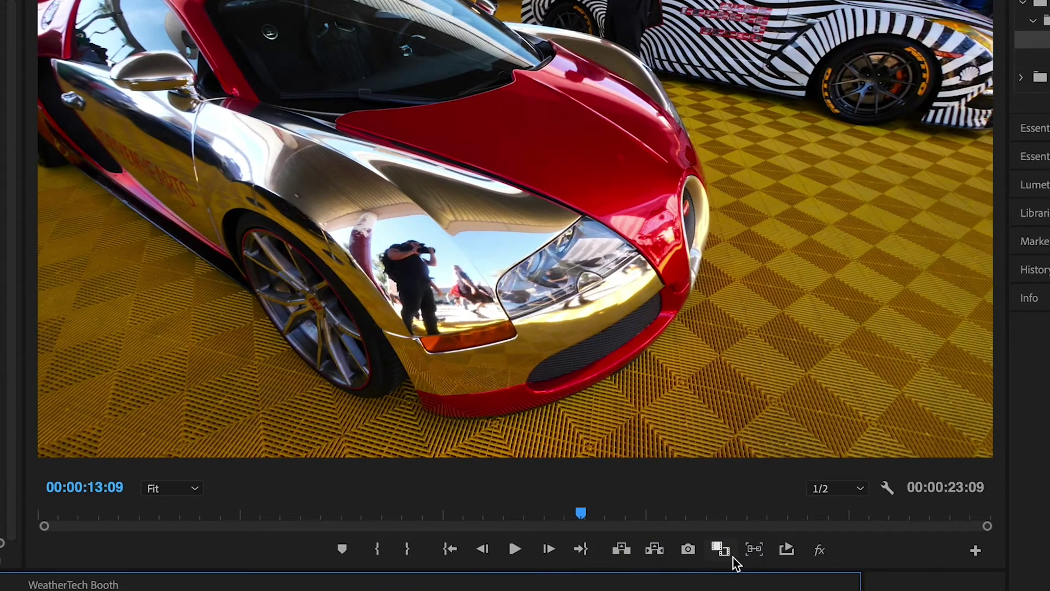
{"action": "left_click", "coordinate": [822, 554]}
{"action": "left_click", "coordinate": [977, 552]}
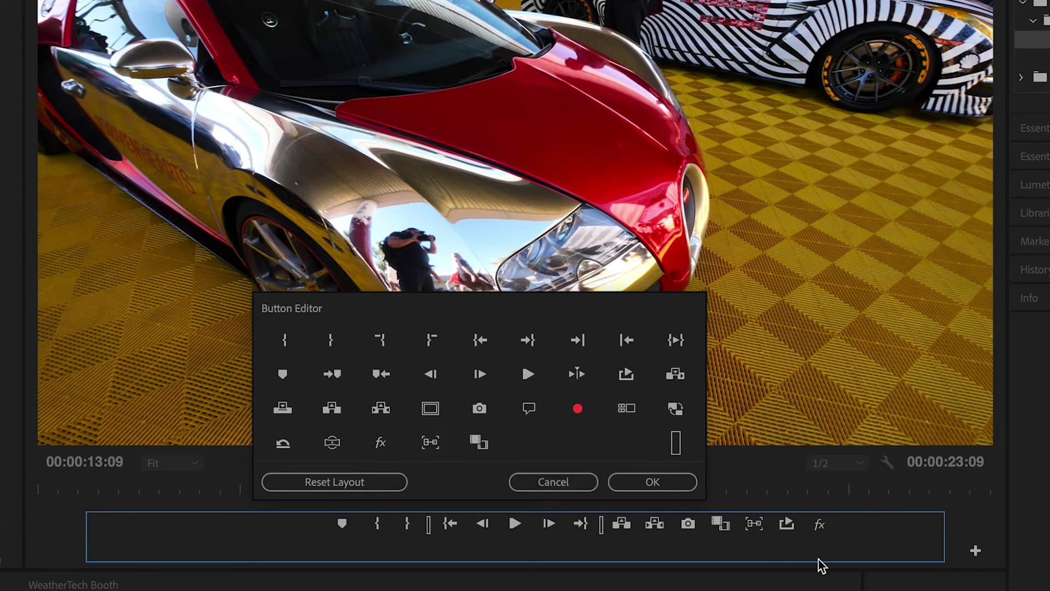
{"action": "left_click", "coordinate": [569, 482]}
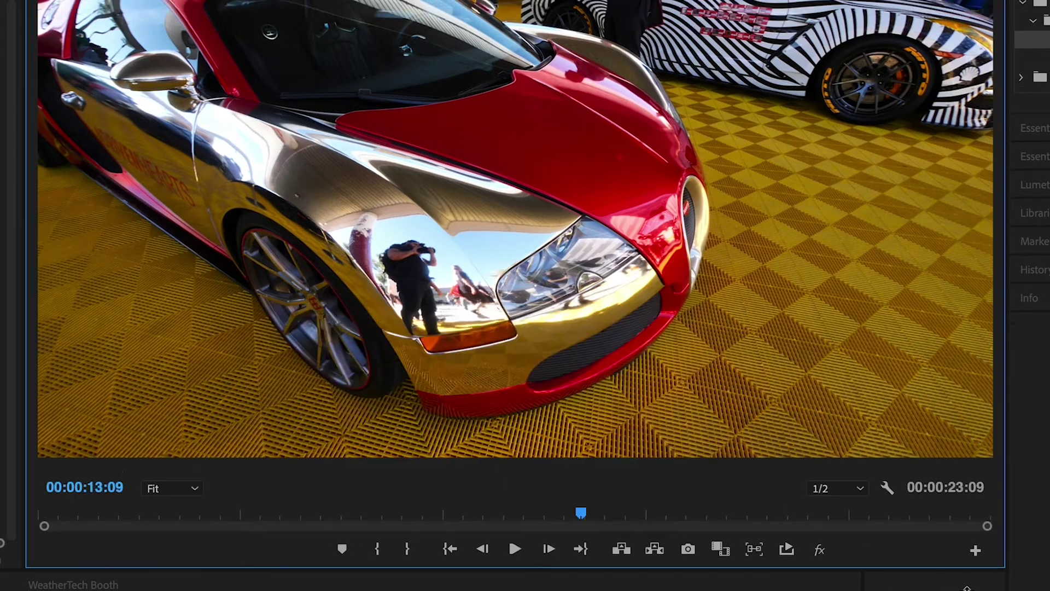
{"action": "left_click", "coordinate": [827, 557]}
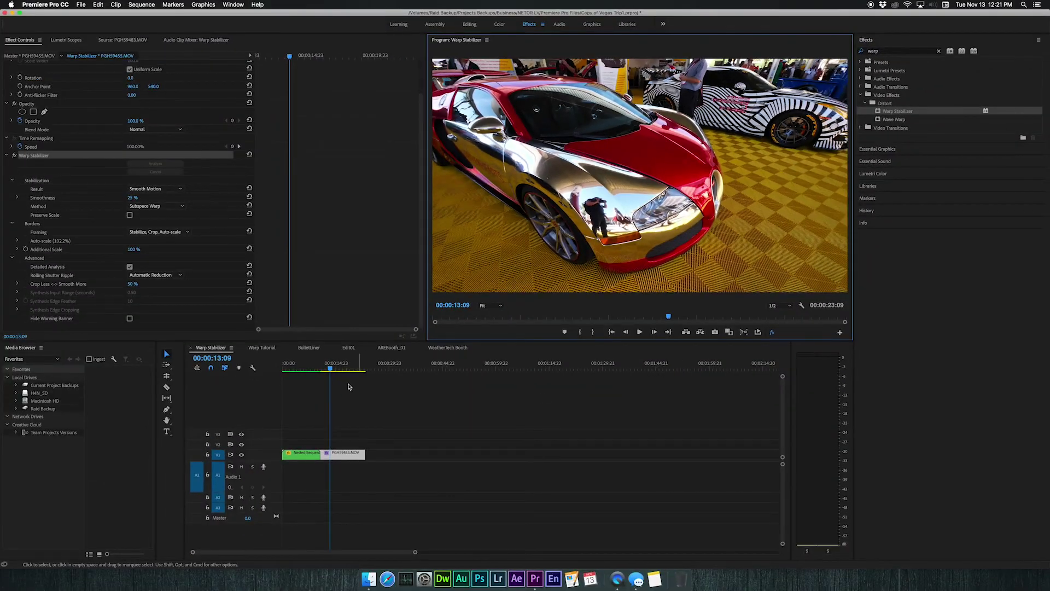
{"action": "left_click_drag", "start_coordinate": [336, 369], "coordinate": [326, 371]}
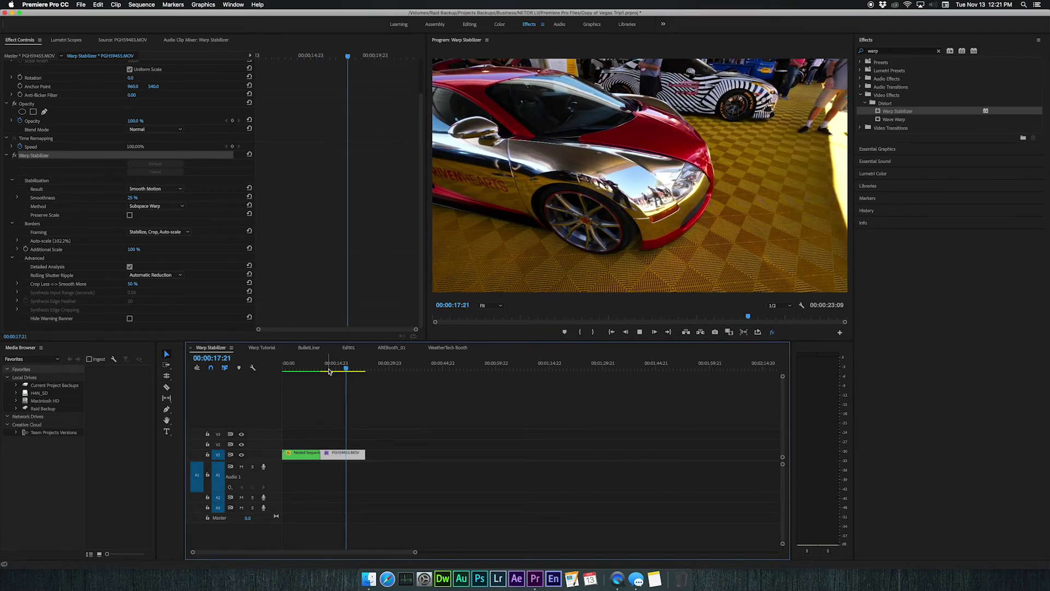
{"action": "key", "text": "space"}
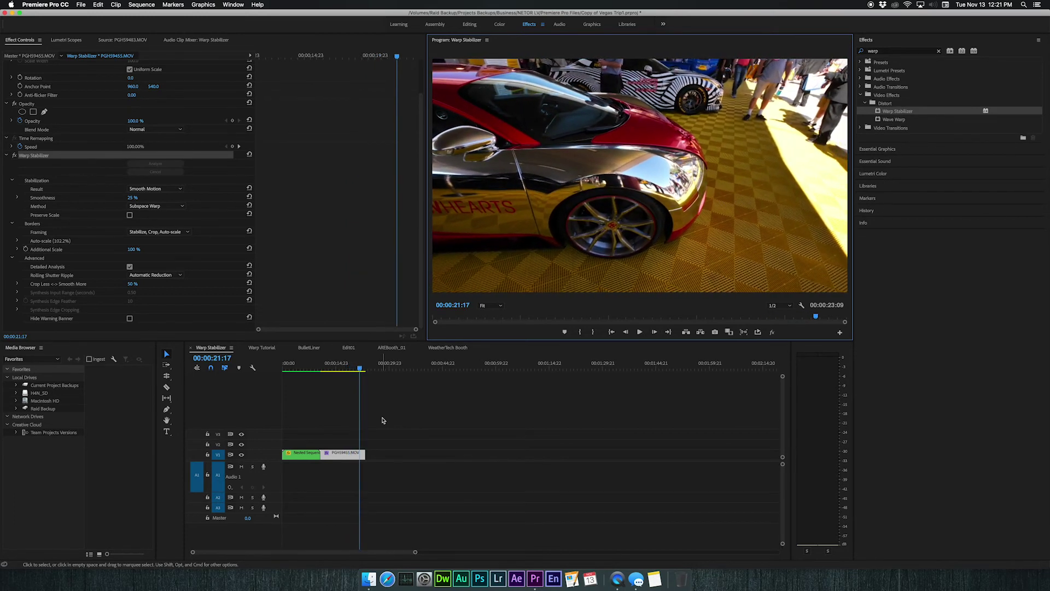
{"action": "key", "text": "space"}
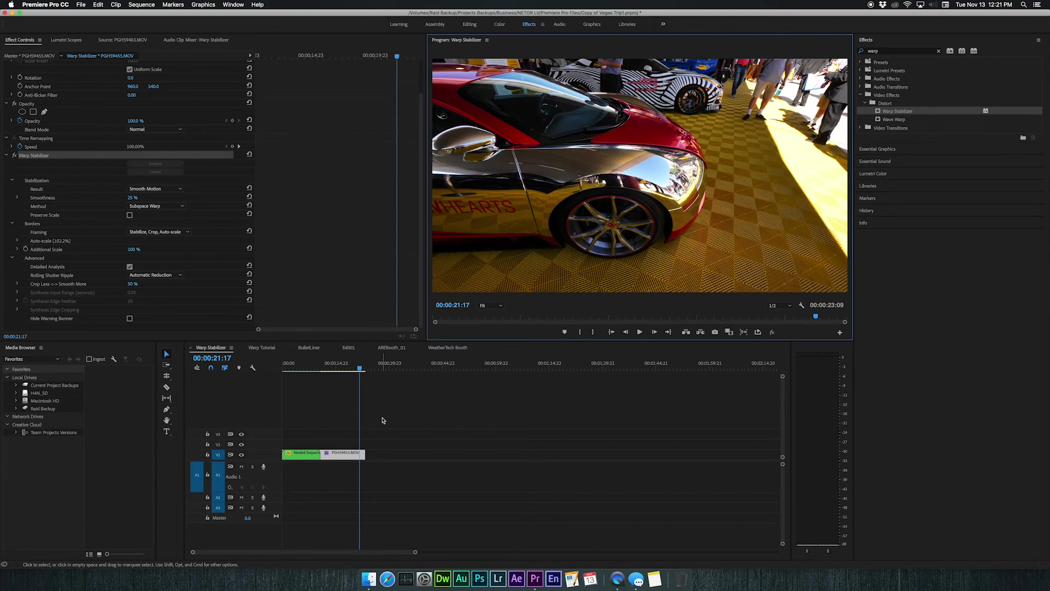